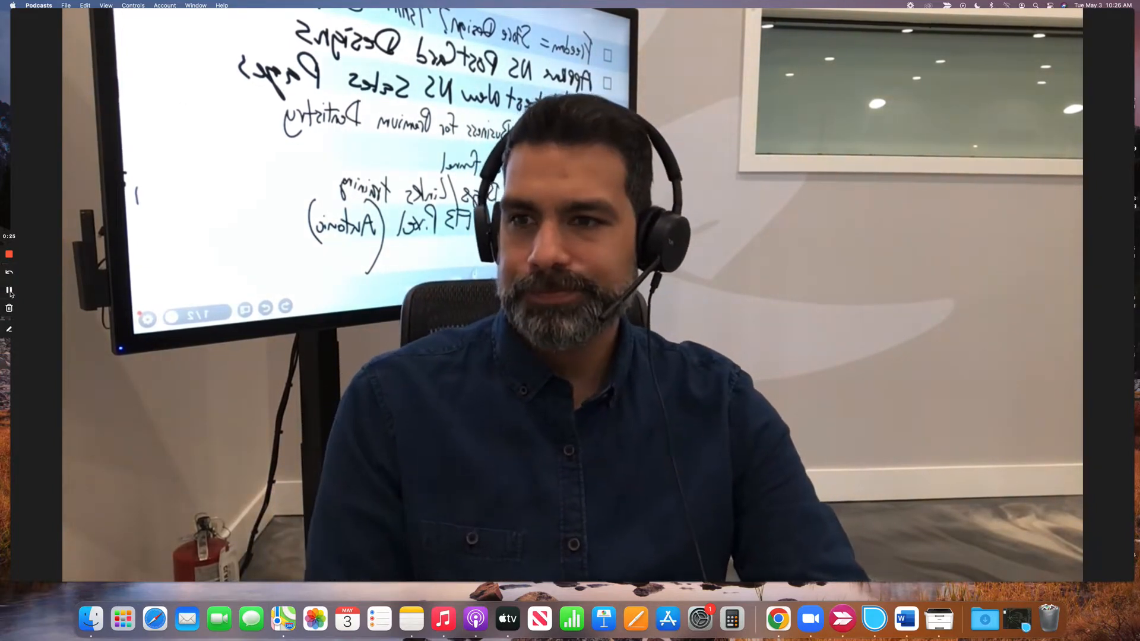
pyautogui.click(10, 292)
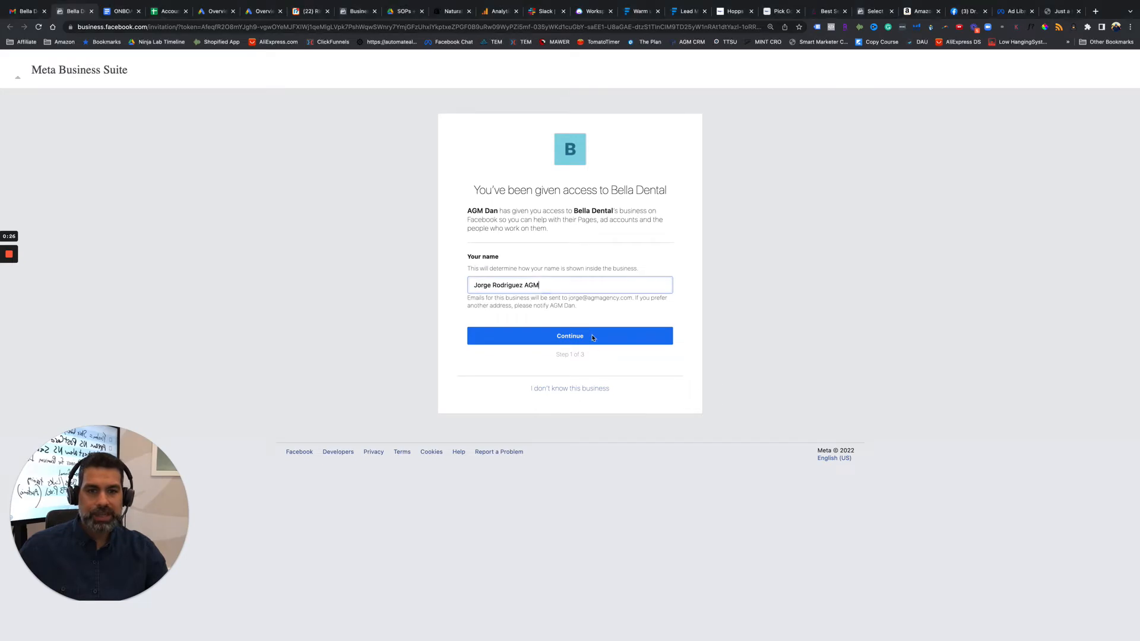
# Confirm the displayed name, review the Bella Dental business information, and accept the invitation to join the business account.
pyautogui.click(592, 337)
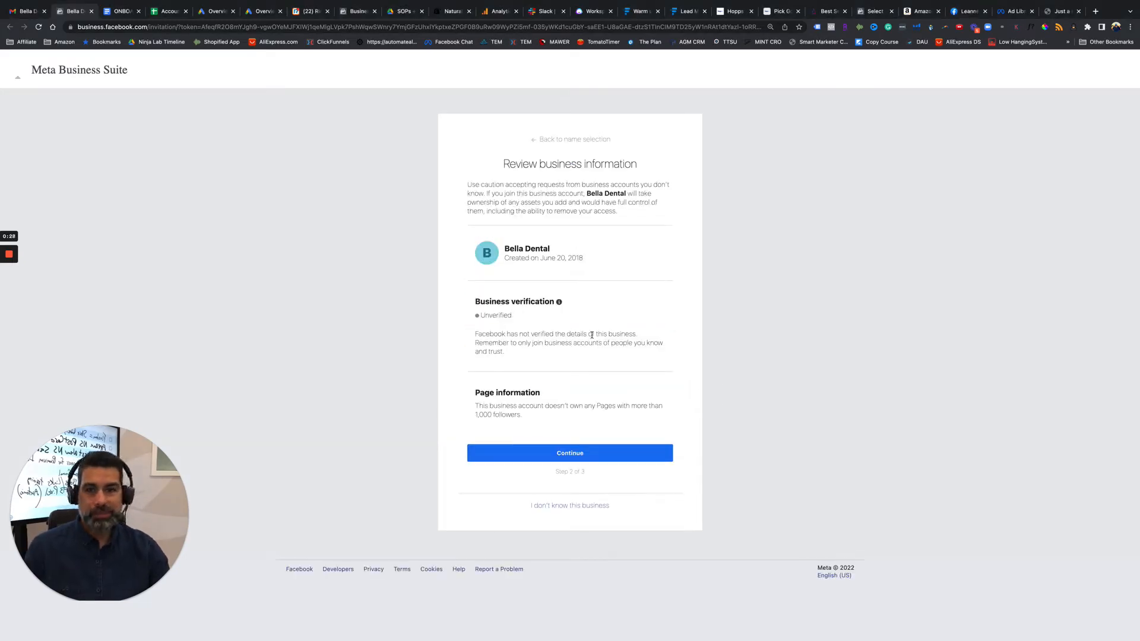
pyautogui.moveTo(481, 315); pyautogui.dragTo(504, 313)
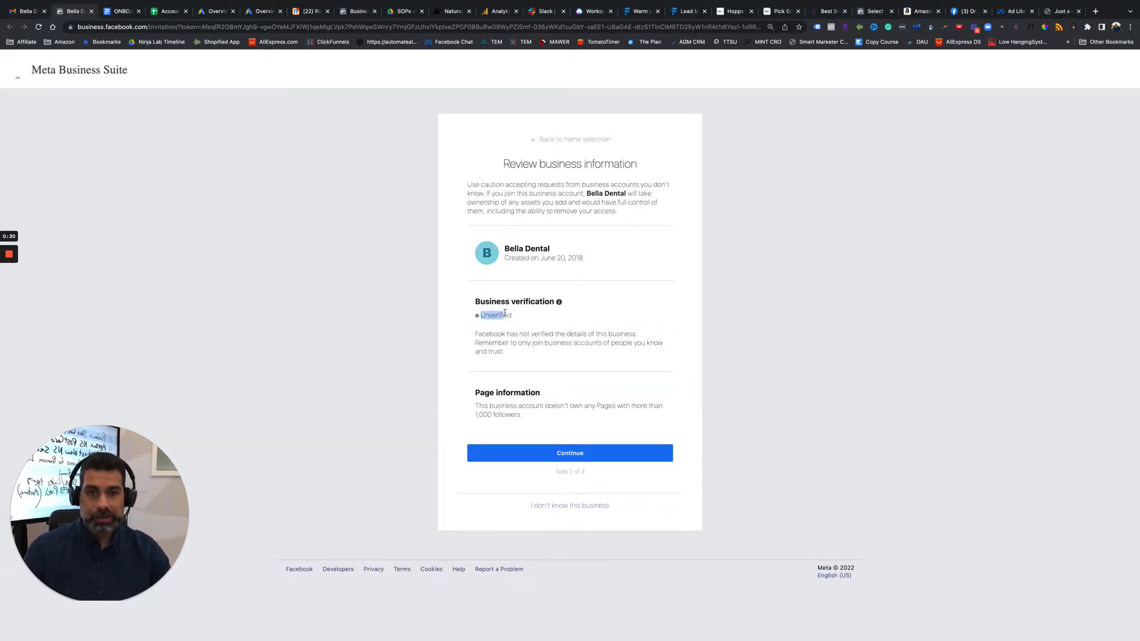
pyautogui.click(389, 358)
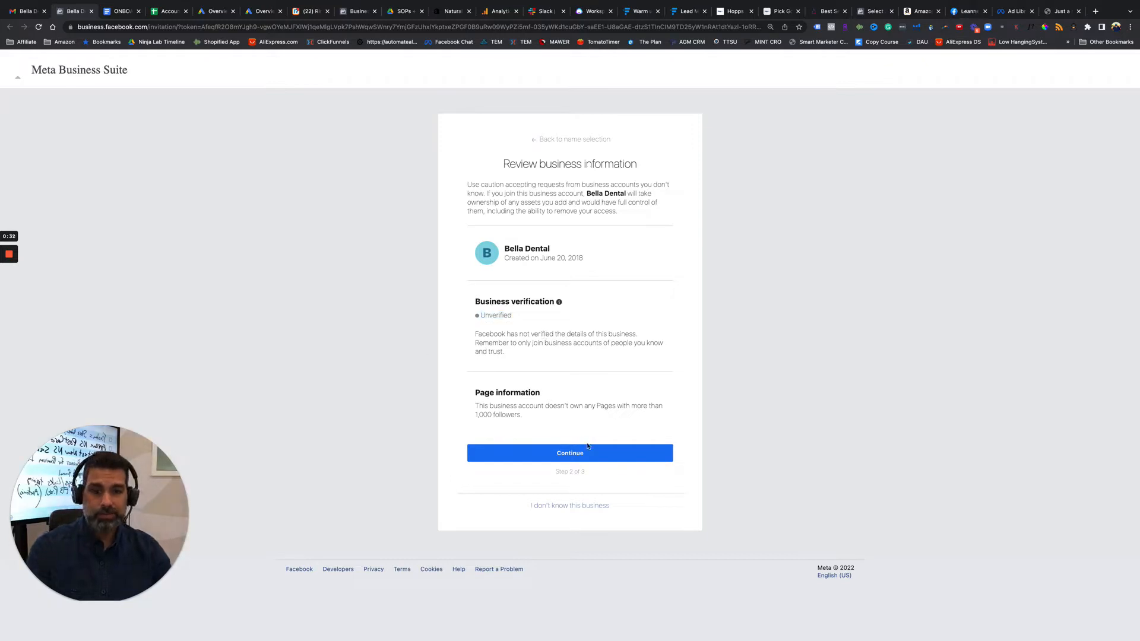
pyautogui.click(573, 459)
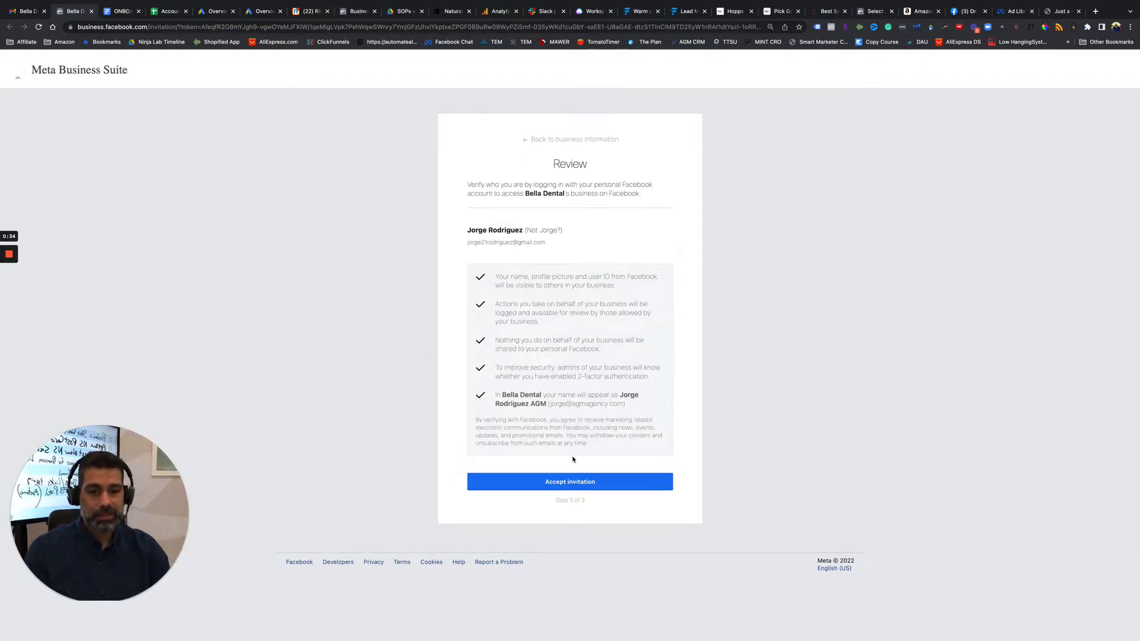
pyautogui.click(563, 482)
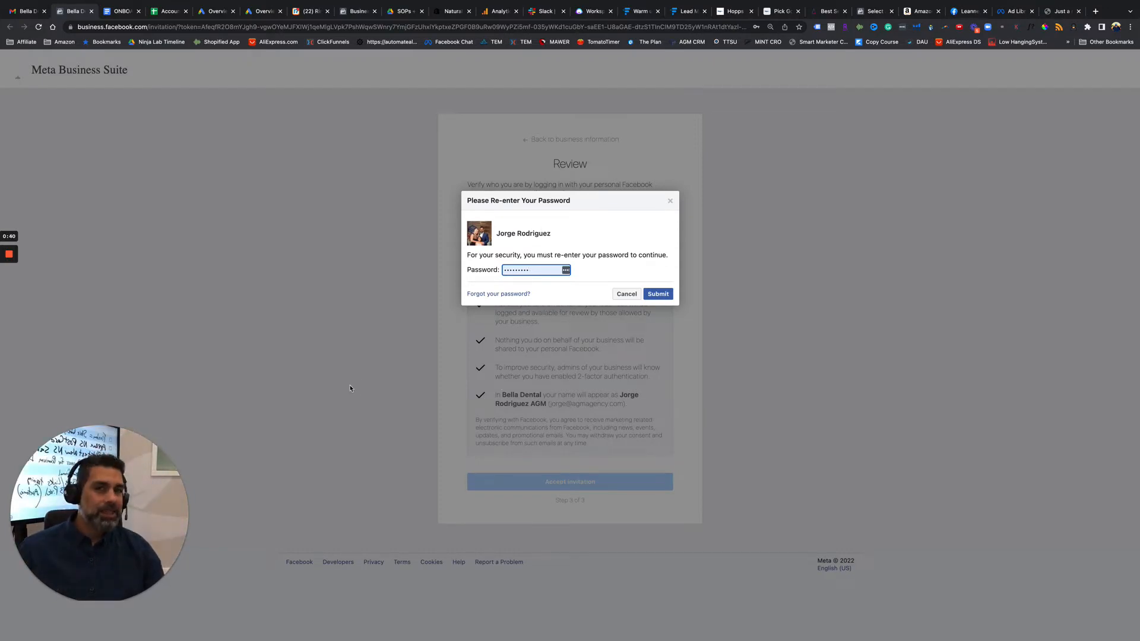
pyautogui.click(9, 290)
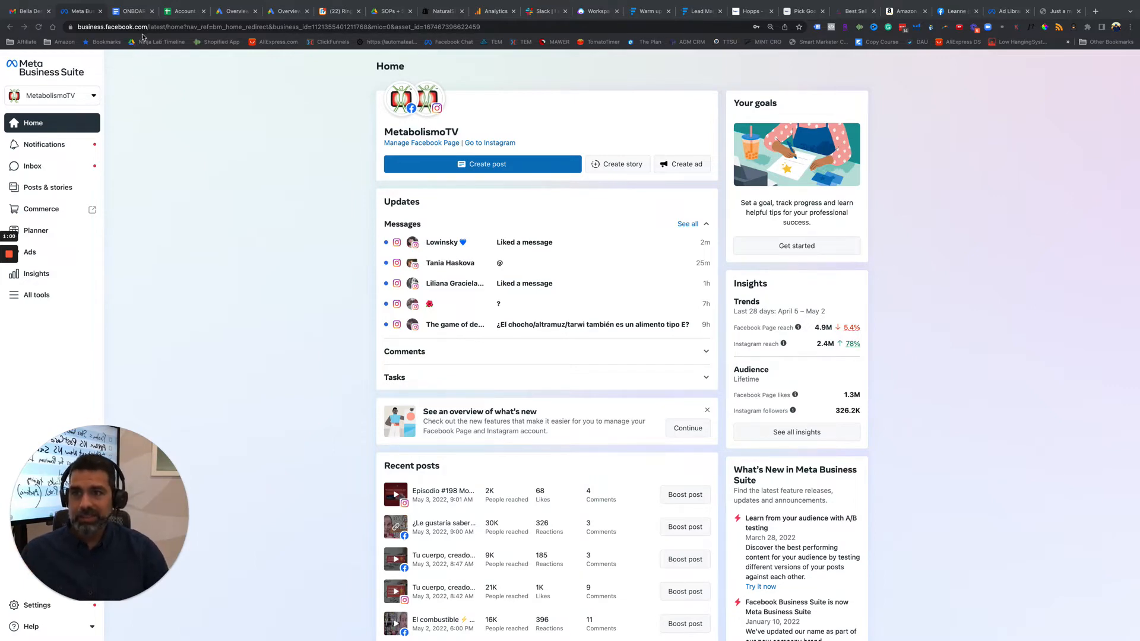
# Go to the Facebook business settings page at business.facebook.com/settings.
pyautogui.moveTo(148, 28); pyautogui.dragTo(229, 125)
pyautogui.press('BackSpace')
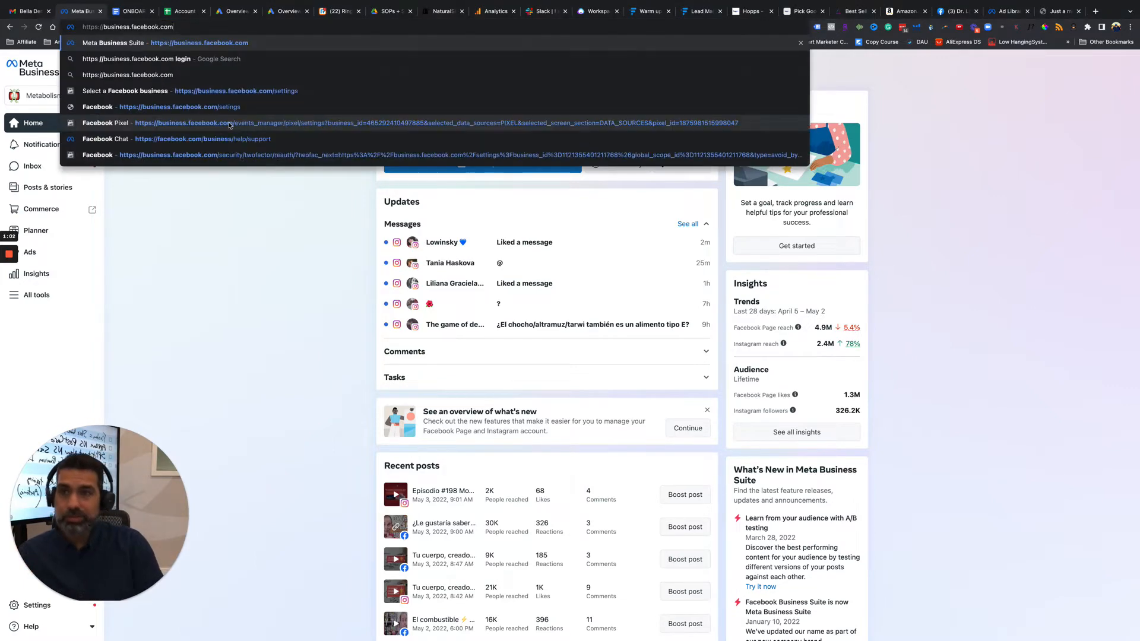
pyautogui.write('/')
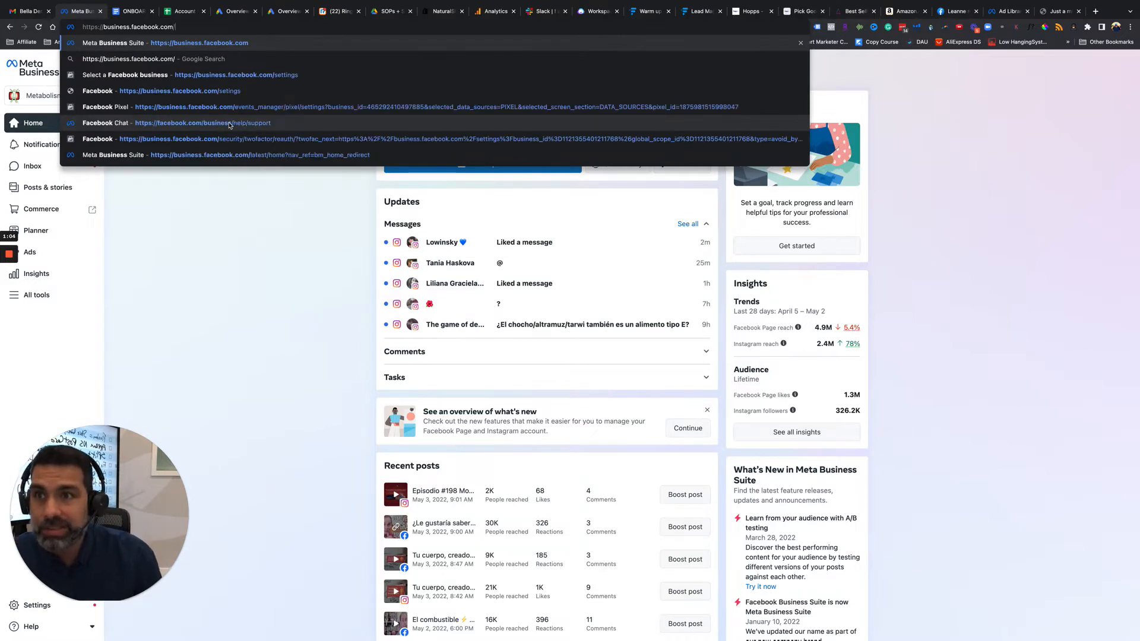
pyautogui.write('settings')
pyautogui.press('Return')
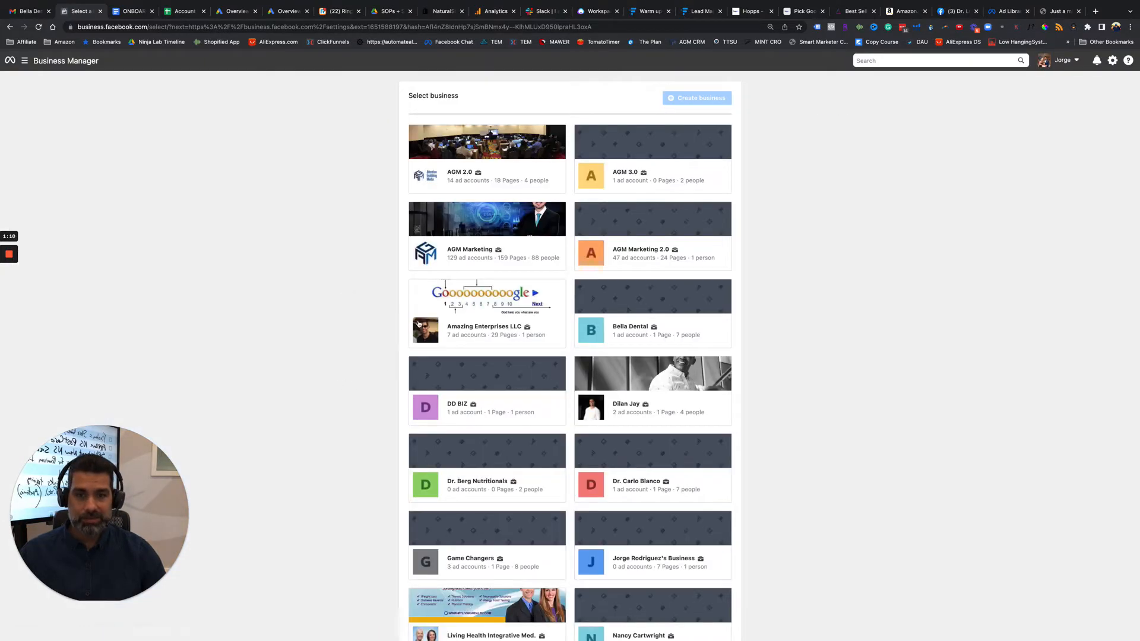
# Look through the list of available businesses and select Bella Dental to open its business settings.
pyautogui.scroll(-4, 525, 373)
pyautogui.scroll(-2, 524, 373)
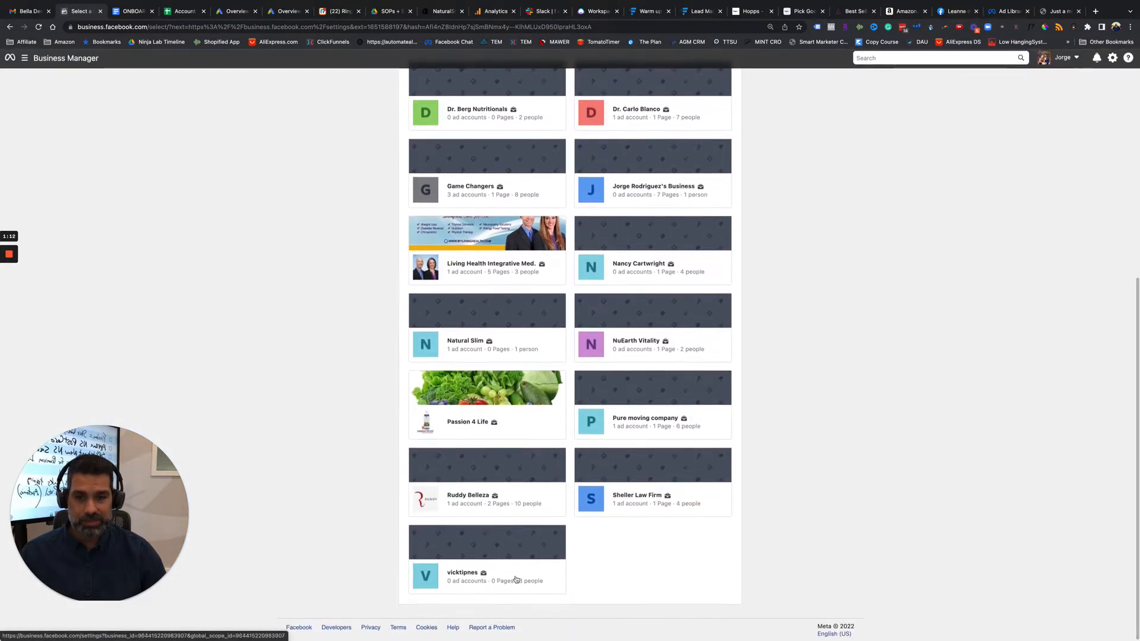
pyautogui.scroll(6, 574, 493)
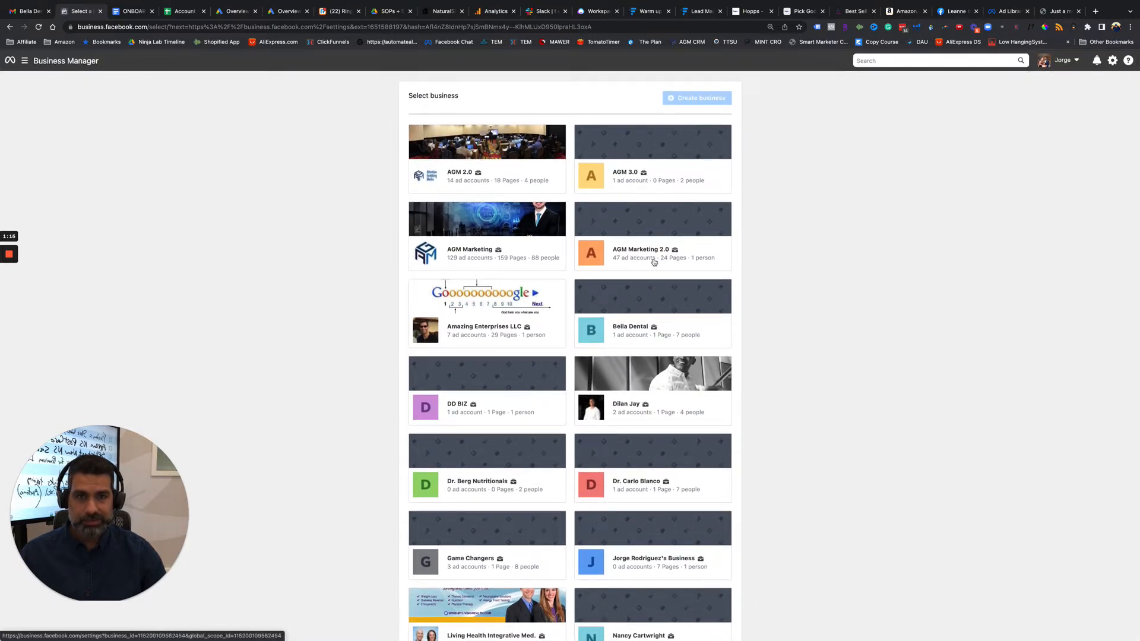
pyautogui.scroll(-4, 584, 261)
pyautogui.scroll(-2, 583, 261)
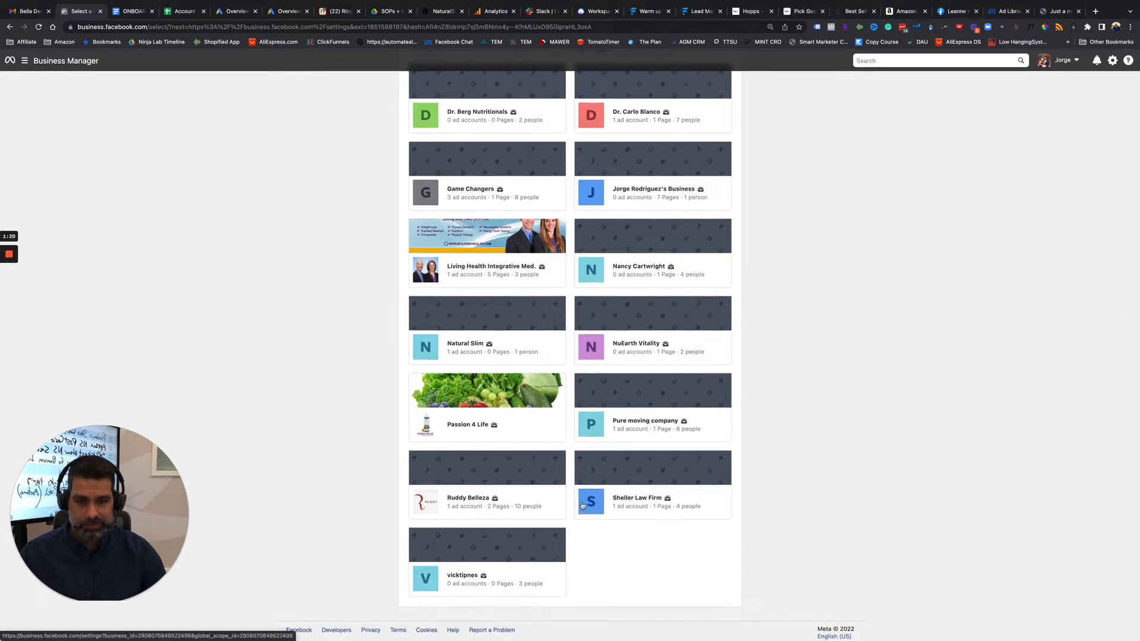
pyautogui.scroll(2, 474, 488)
pyautogui.scroll(2, 475, 489)
pyautogui.moveTo(17, 295)
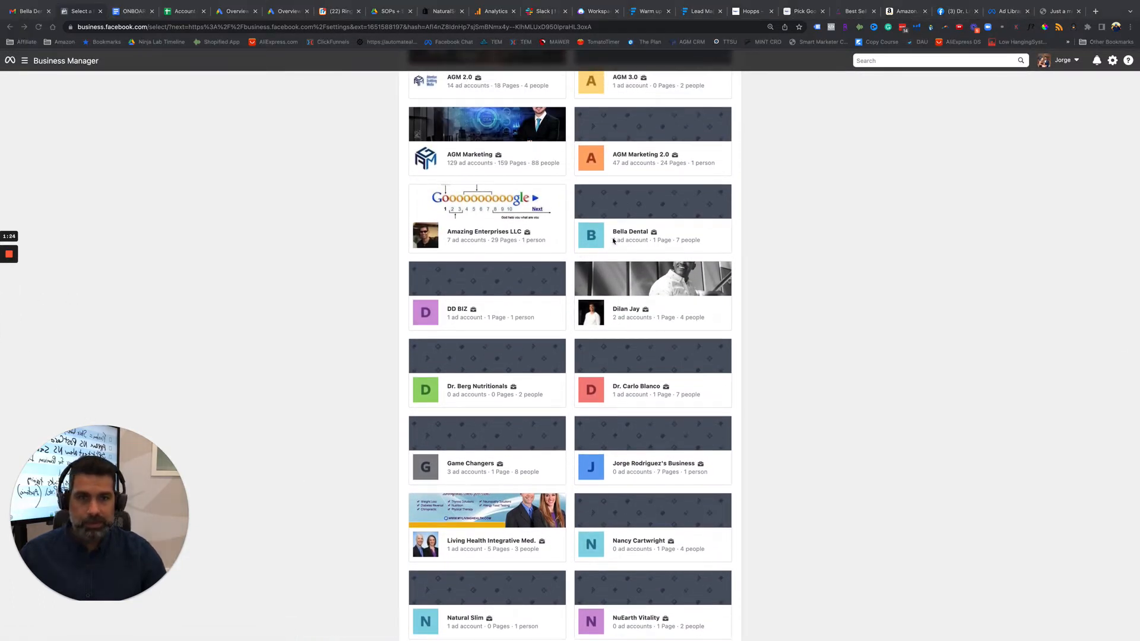
pyautogui.click(644, 216)
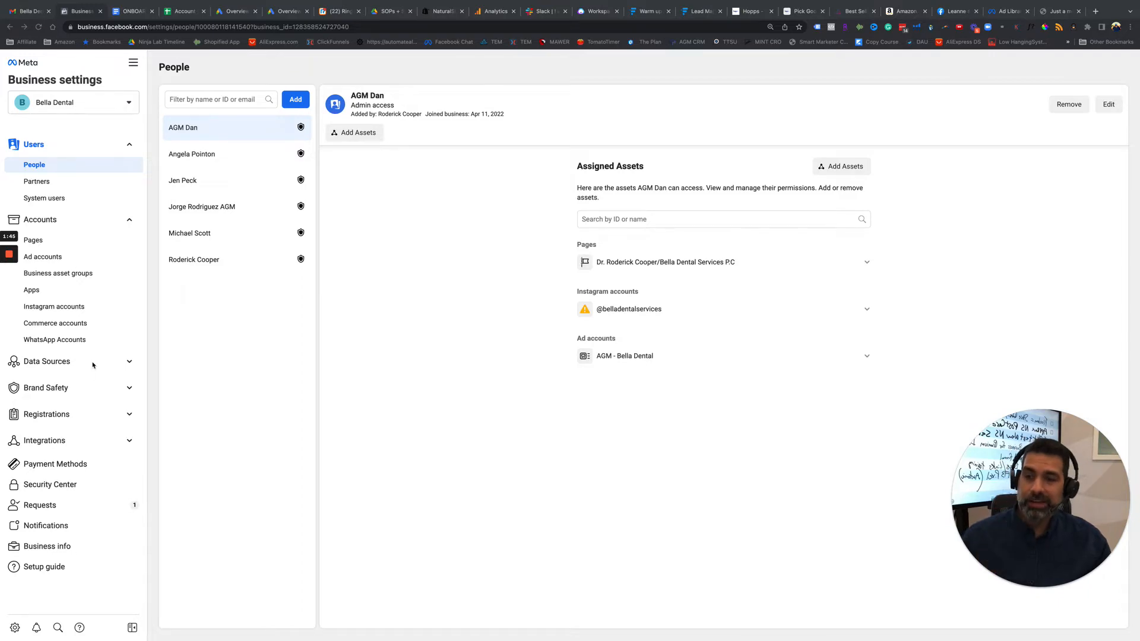
# Enlarge the browser page zoom to 175%.
pyautogui.click(1130, 26)
pyautogui.click(1103, 124)
pyautogui.click(1102, 123)
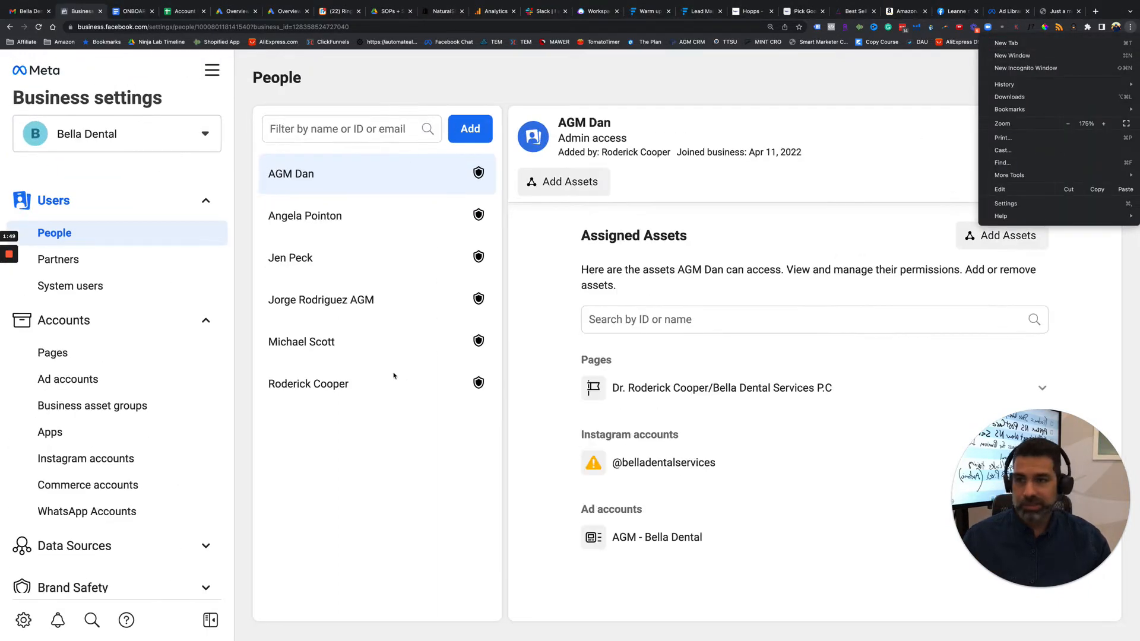
pyautogui.click(138, 394)
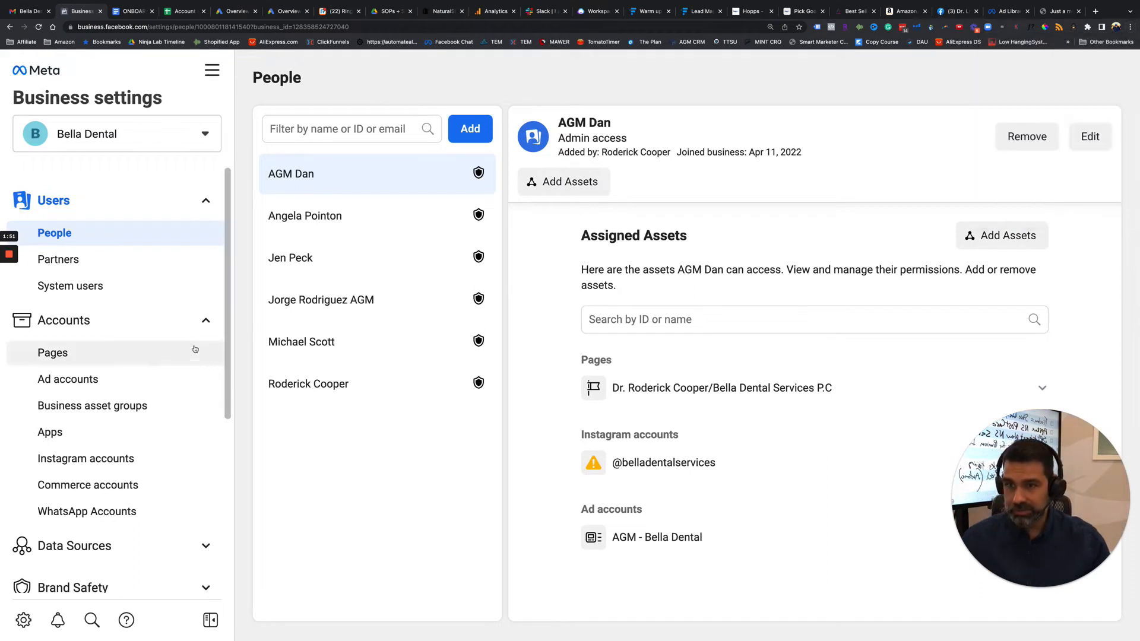
# Collapse the Accounts and Users groups and show the Pixels belonging to the business's Data Sources.
pyautogui.click(205, 320)
pyautogui.click(206, 205)
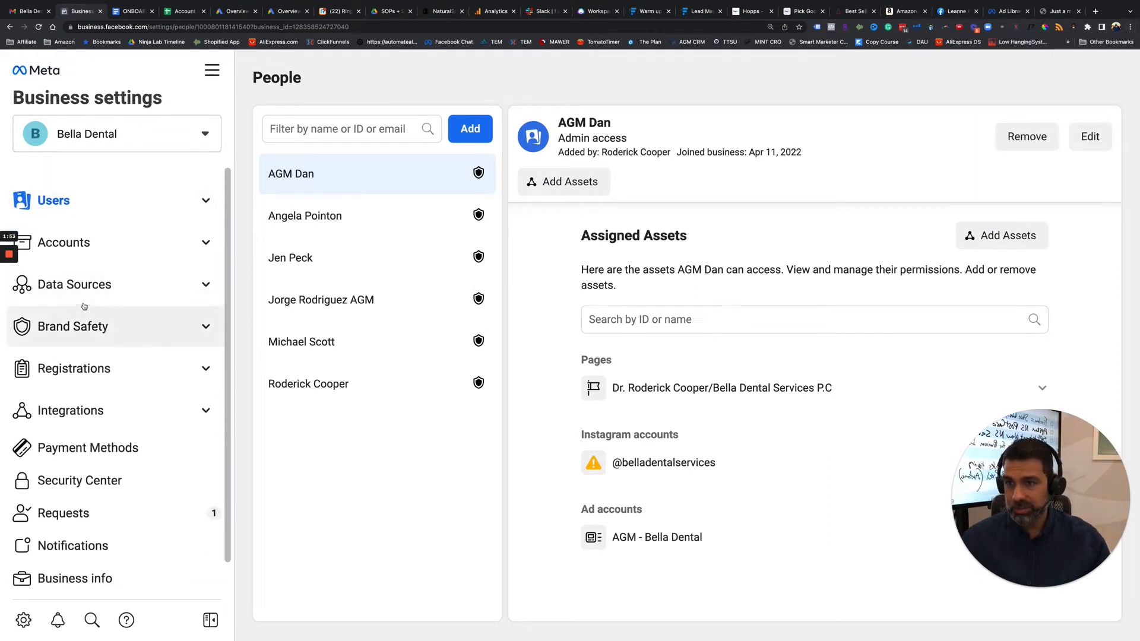
pyautogui.click(109, 288)
pyautogui.click(67, 350)
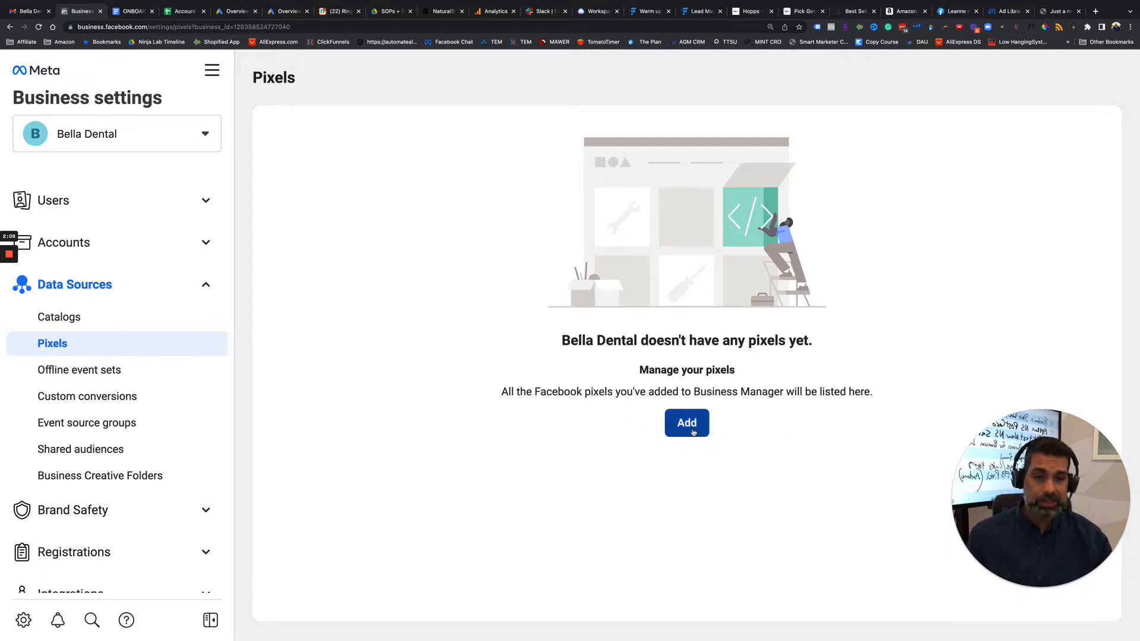
pyautogui.click(693, 428)
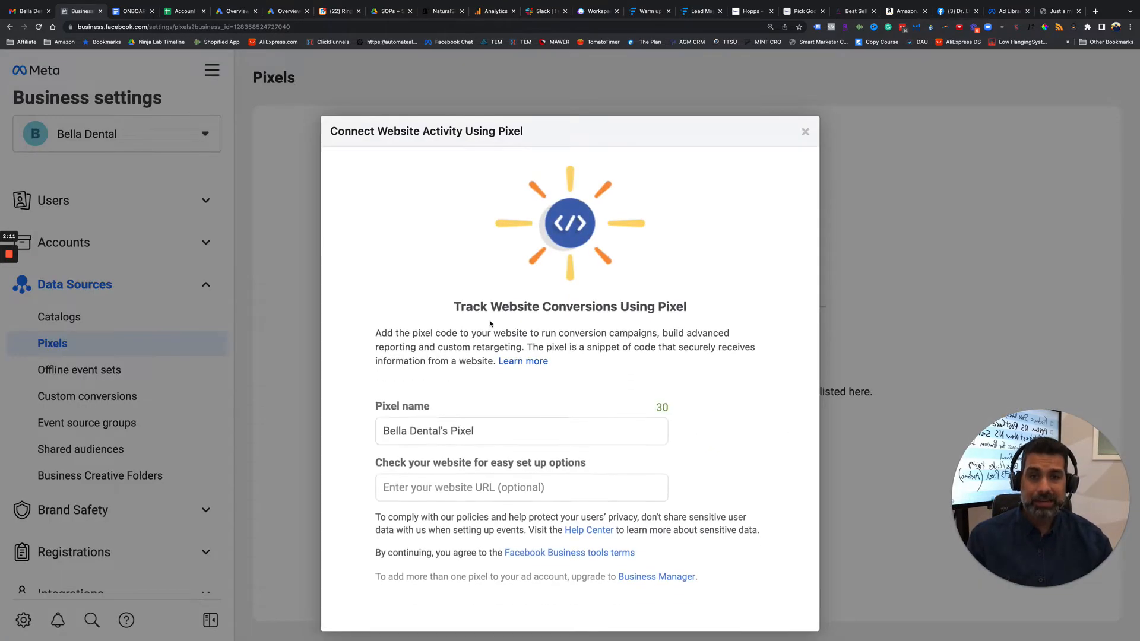
pyautogui.click(515, 422)
pyautogui.tripleClick(573, 427)
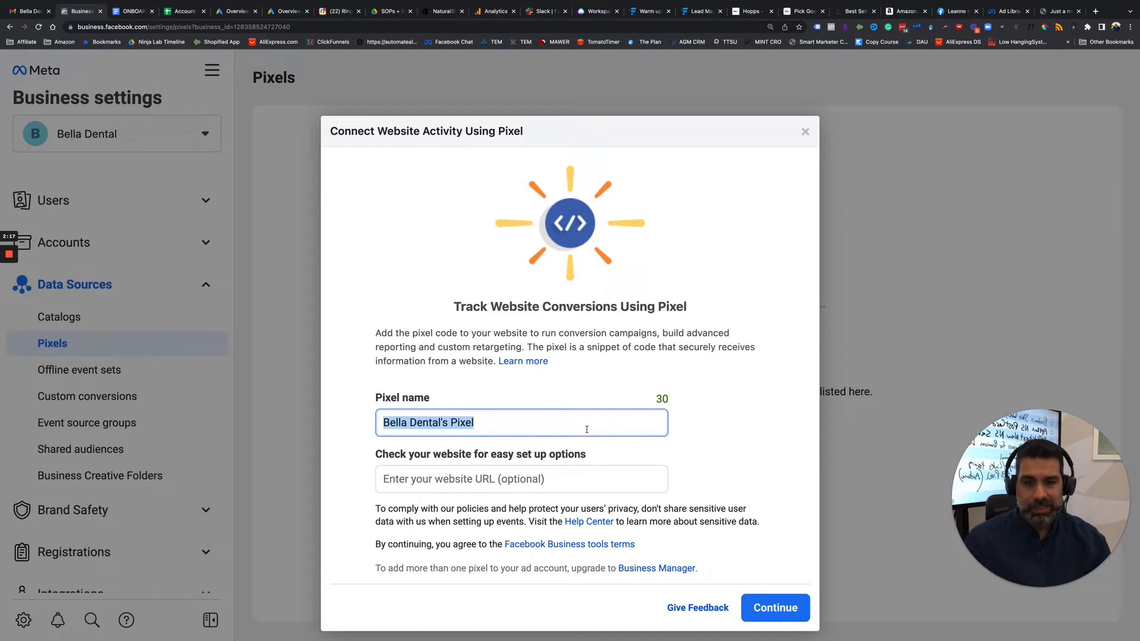
pyautogui.click(525, 428)
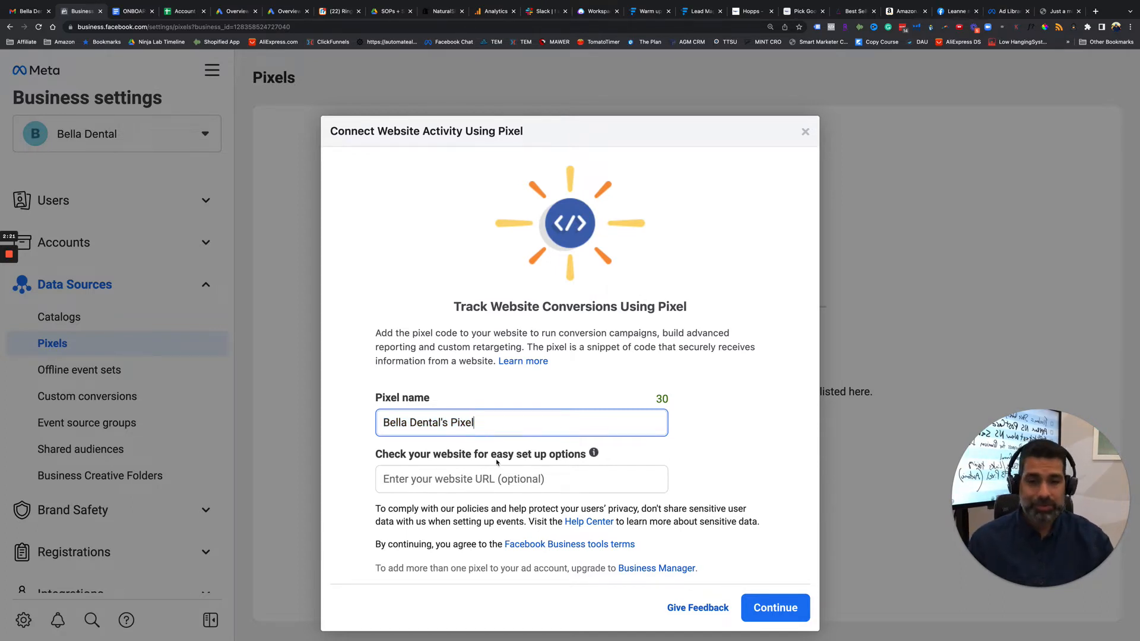
pyautogui.moveTo(397, 456); pyautogui.dragTo(555, 455)
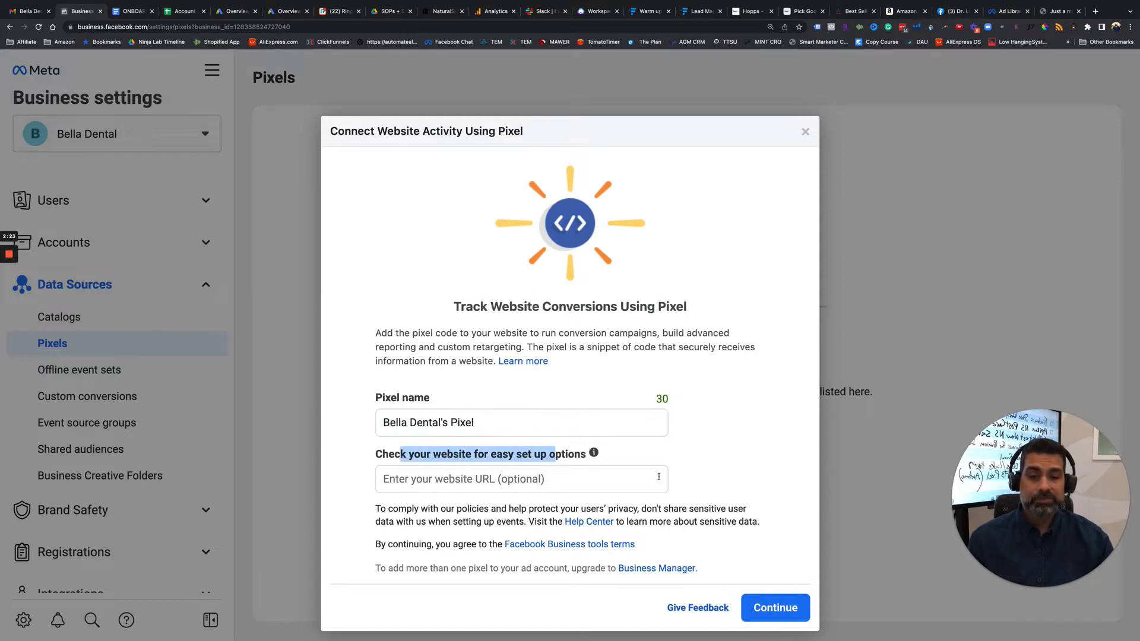
pyautogui.click(453, 456)
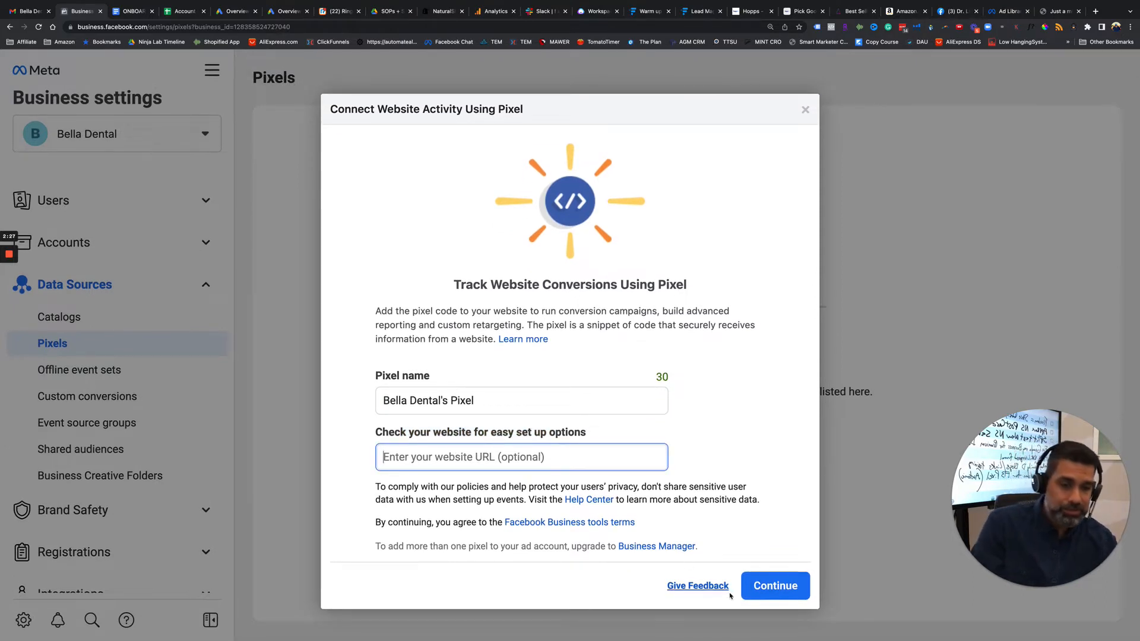
pyautogui.click(768, 592)
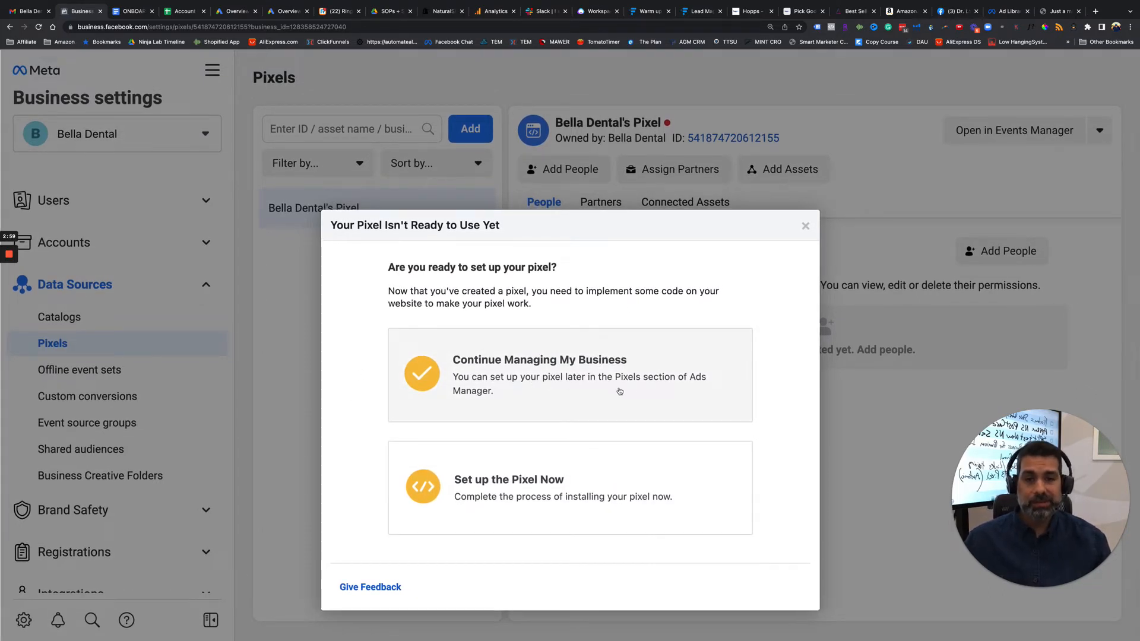
# Set up the pixel now with the manual installation method and copy the Meta Pixel base code to the clipboard.
pyautogui.click(525, 514)
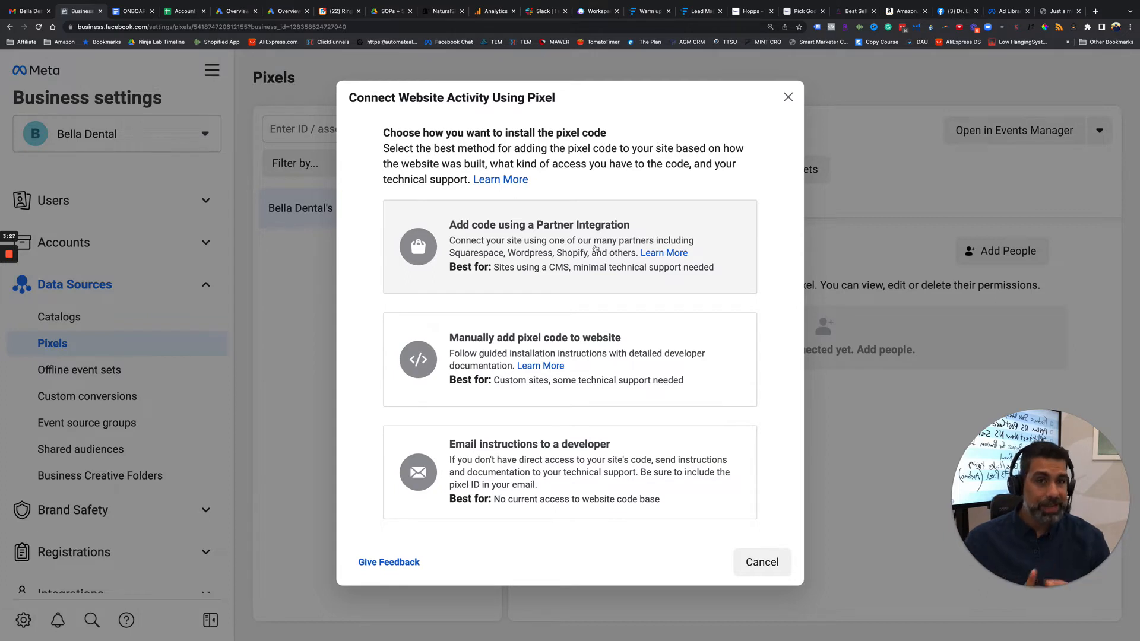
pyautogui.click(457, 351)
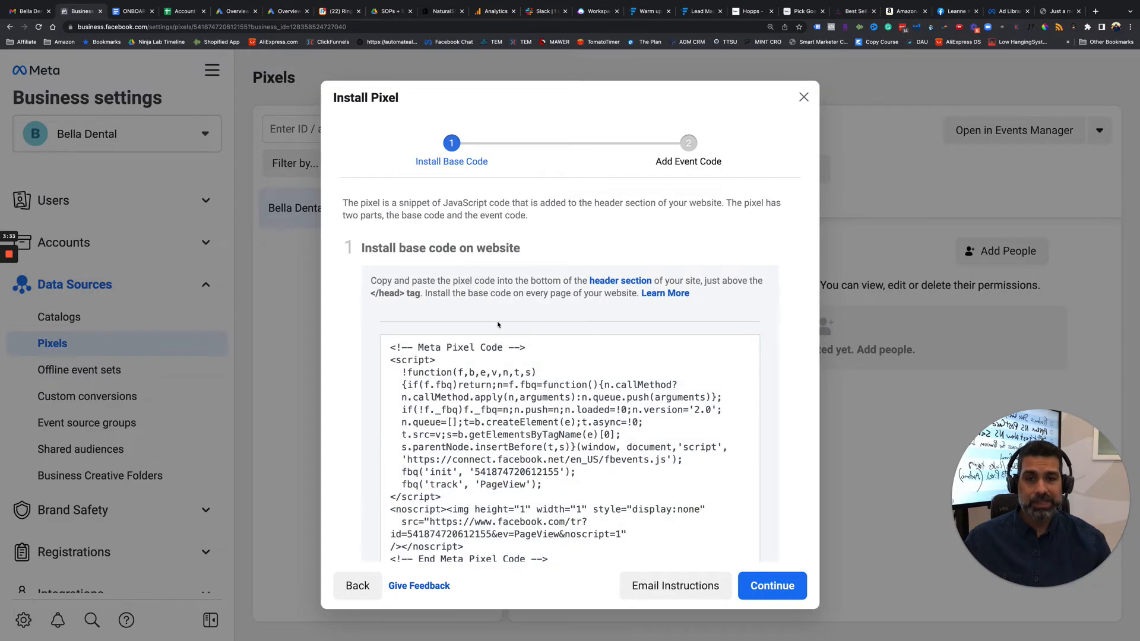
pyautogui.scroll(-3, 528, 344)
pyautogui.click(560, 311)
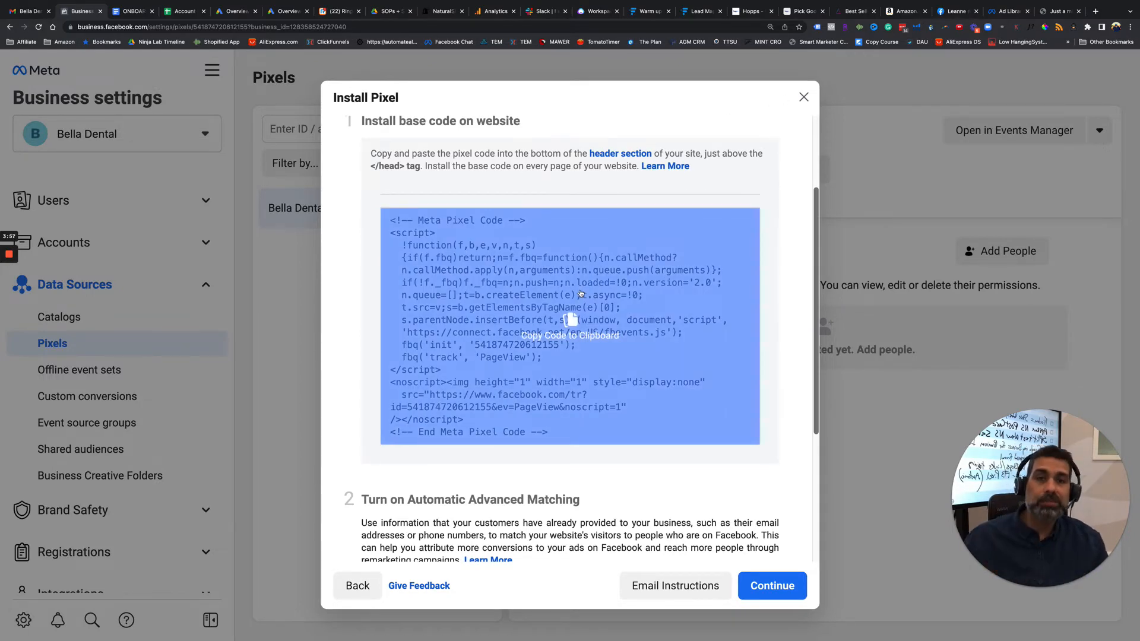
# Review the Automatic Advanced Matching option, leave it turned on, and continue to the Add Event Code stage.
pyautogui.scroll(-5, 580, 299)
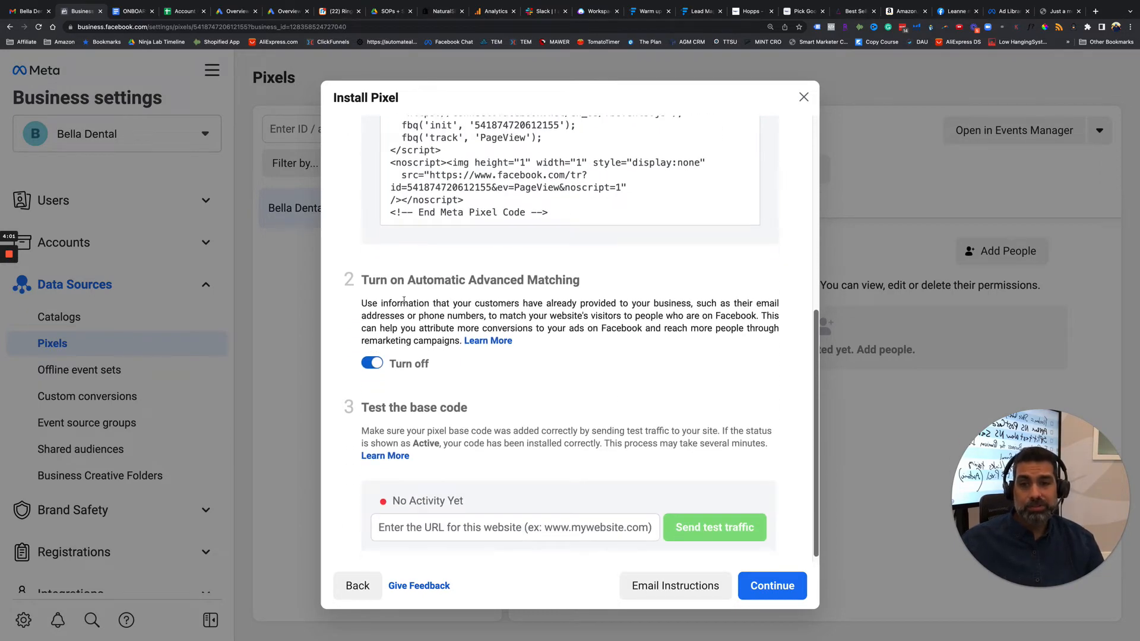
pyautogui.moveTo(390, 280); pyautogui.dragTo(603, 284)
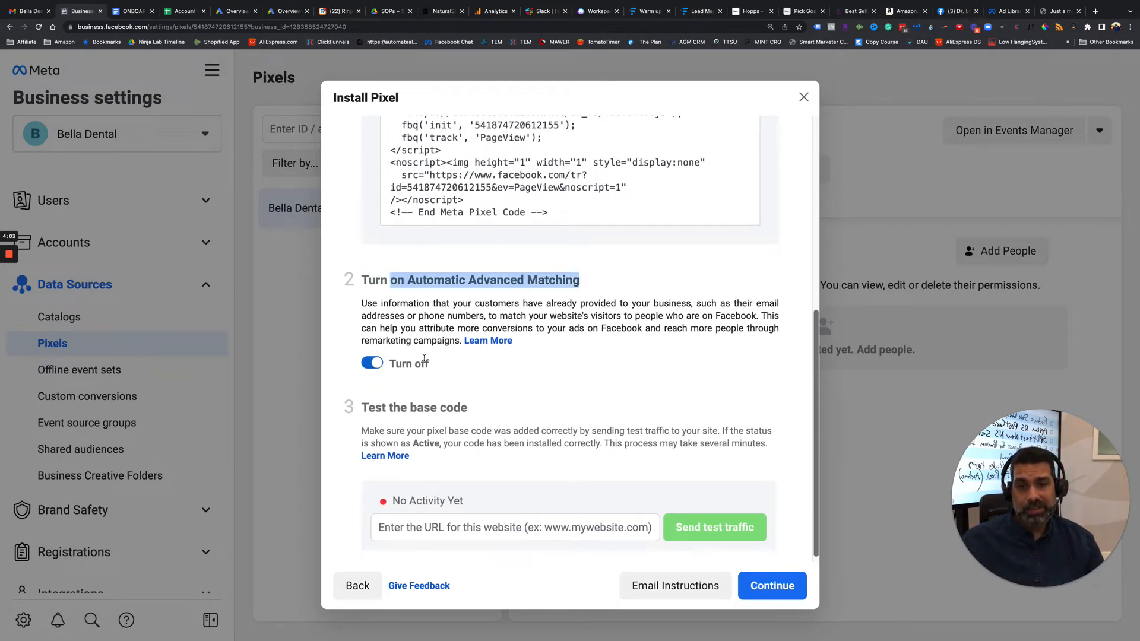
pyautogui.scroll(-1, 524, 423)
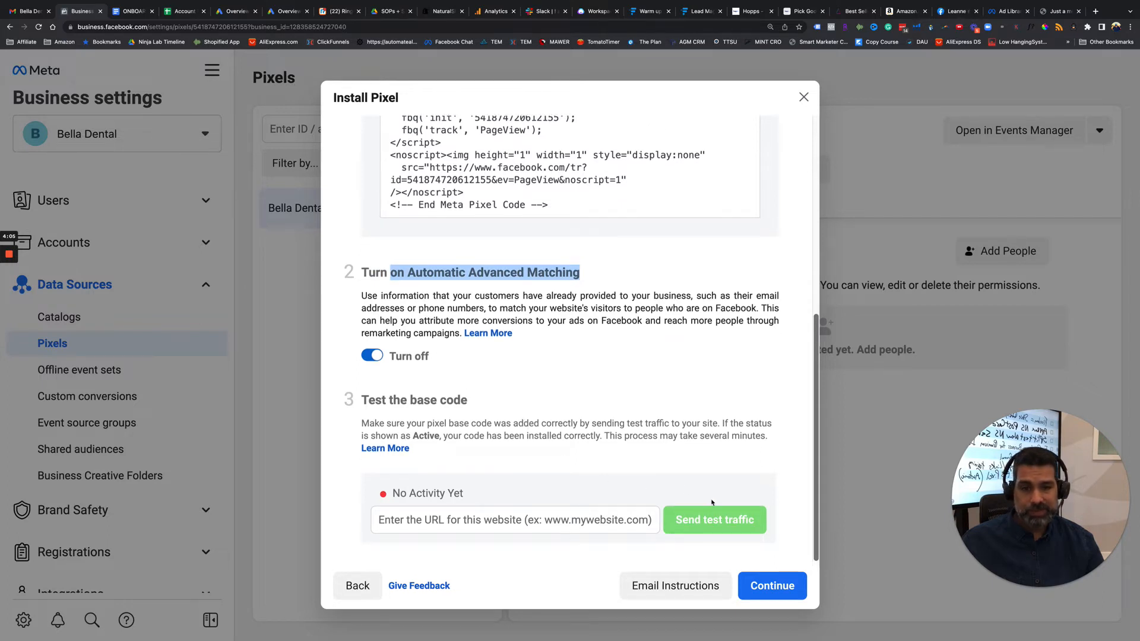
pyautogui.click(780, 586)
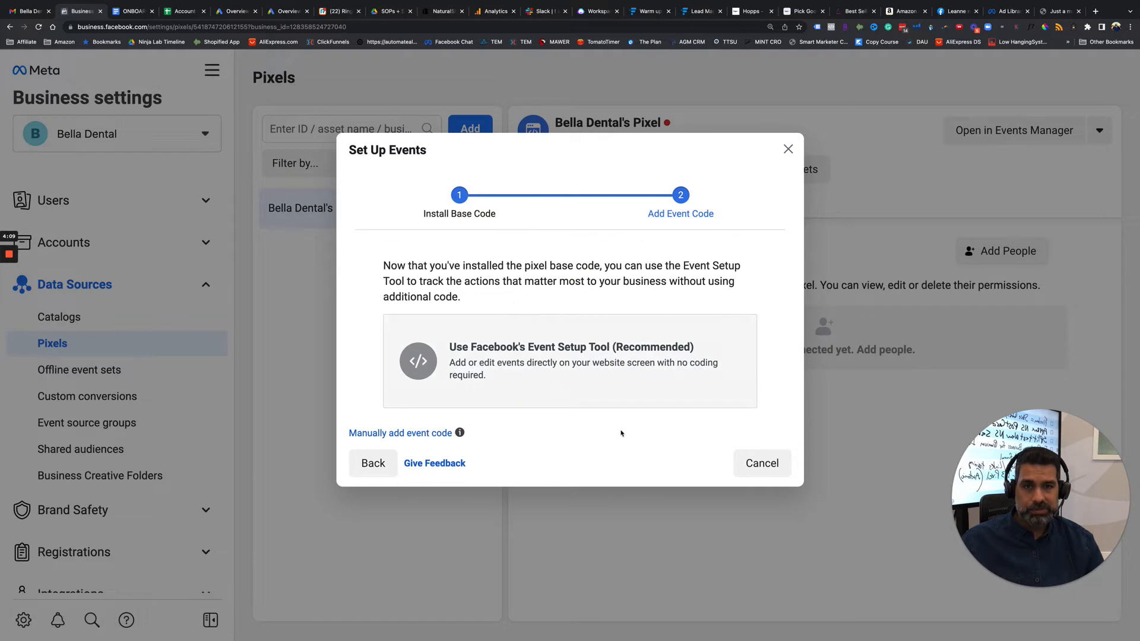
# View the website URL form of Facebook's Event Setup Tool and cancel the event setup without entering a URL.
pyautogui.click(507, 374)
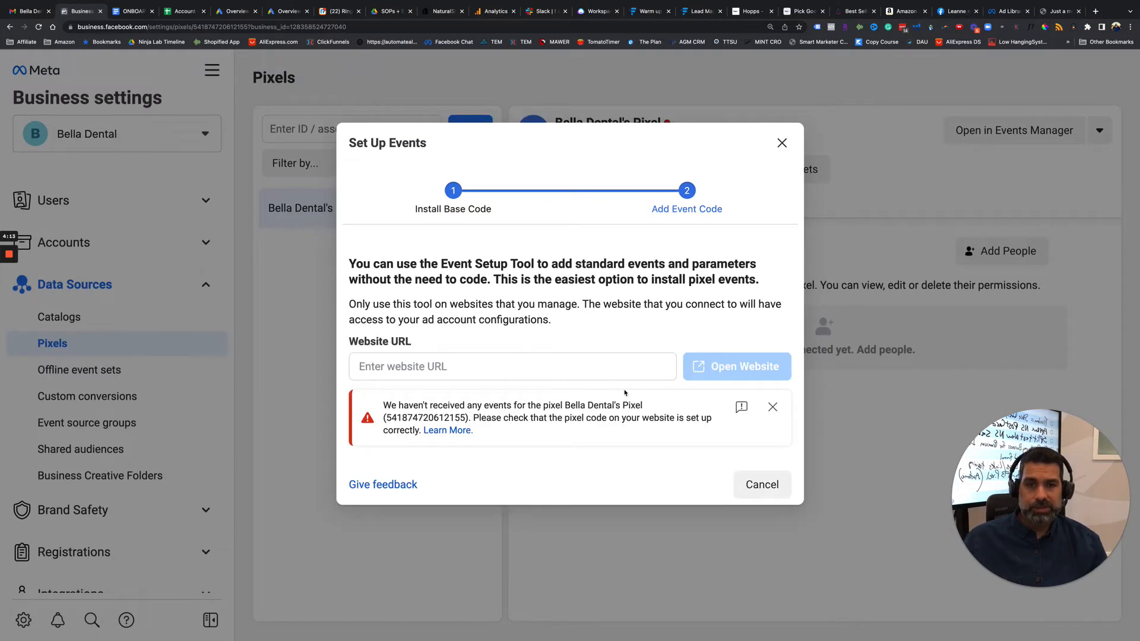
pyautogui.click(464, 367)
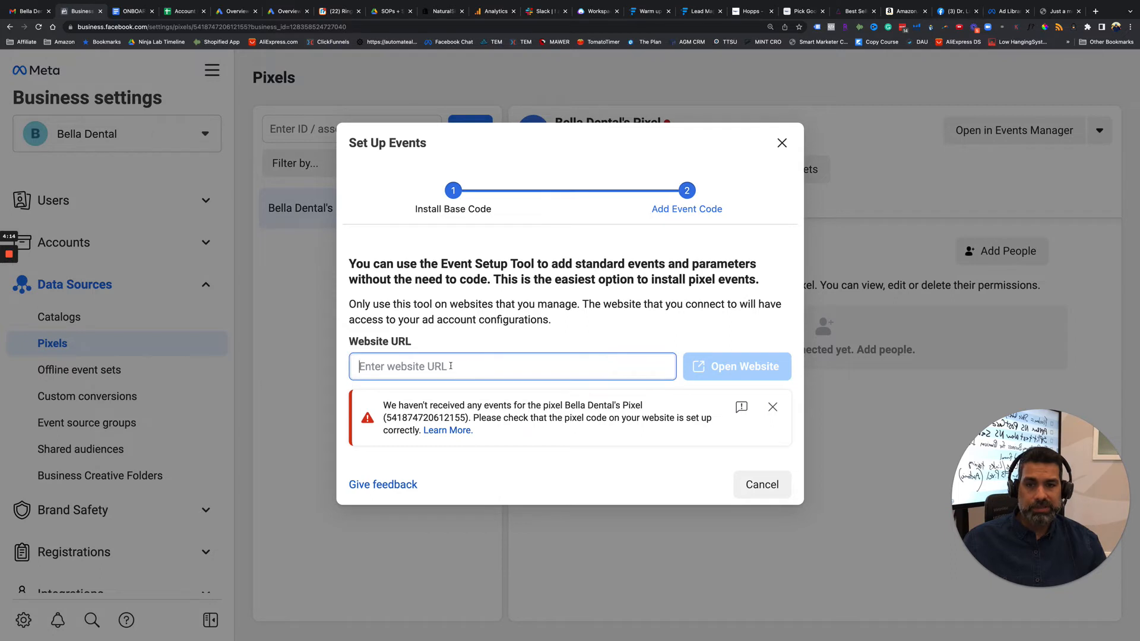
pyautogui.click(746, 485)
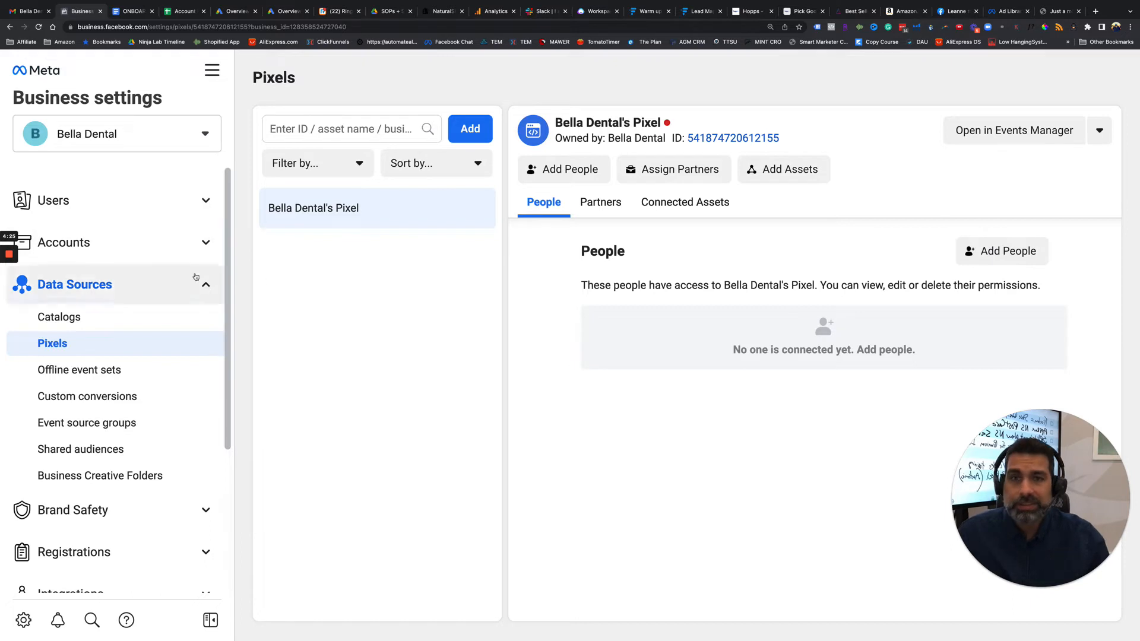
pyautogui.click(992, 132)
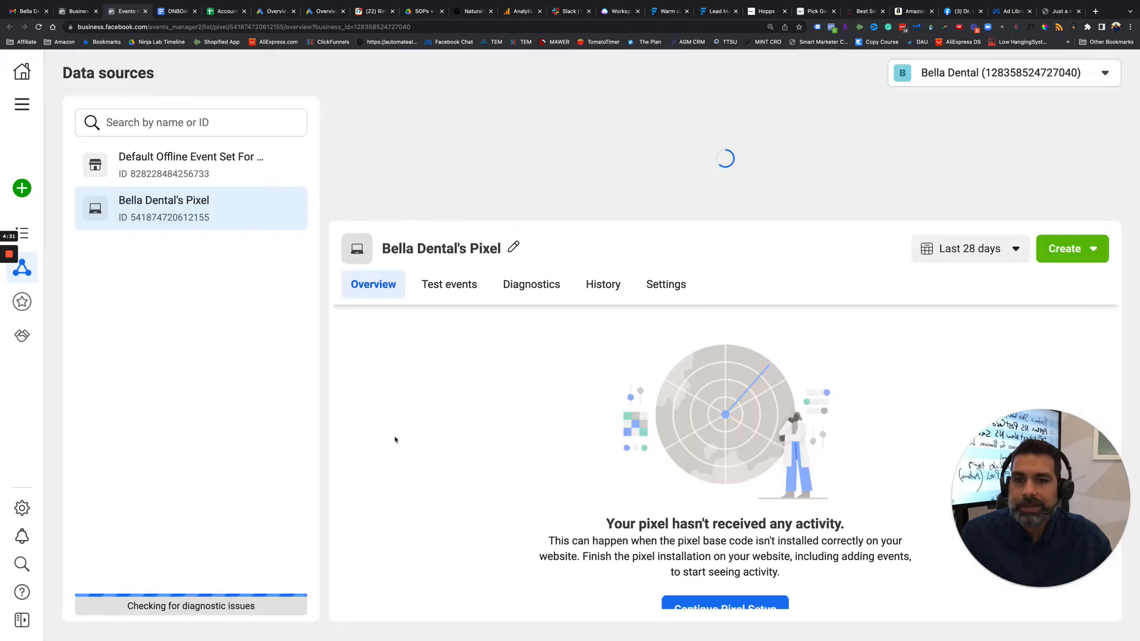
pyautogui.scroll(-1, 516, 332)
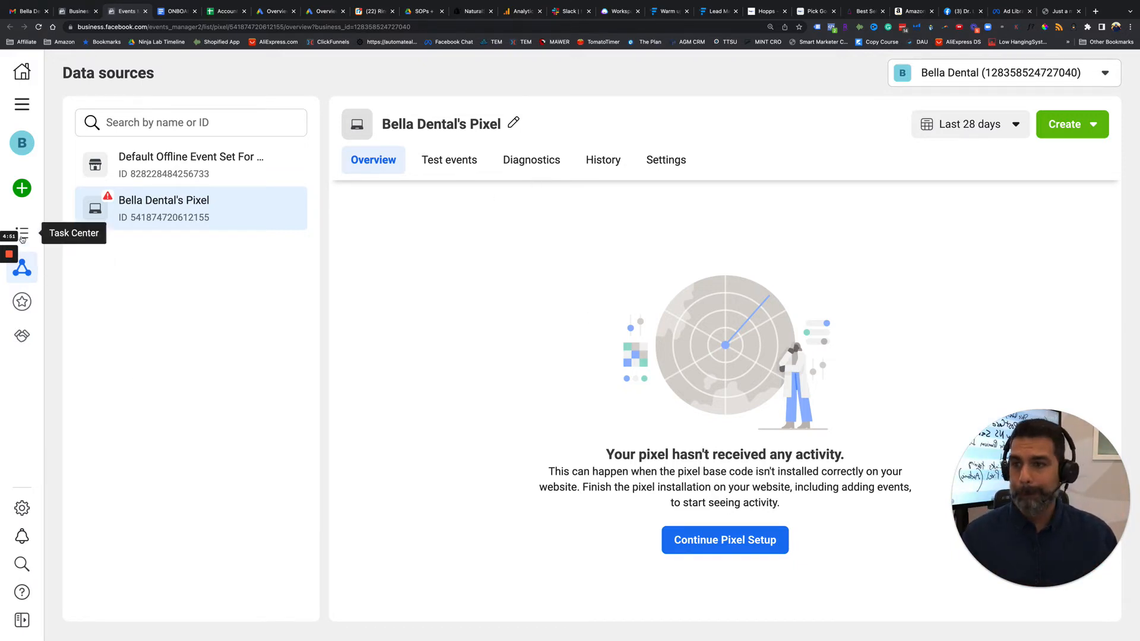
pyautogui.moveTo(10, 273)
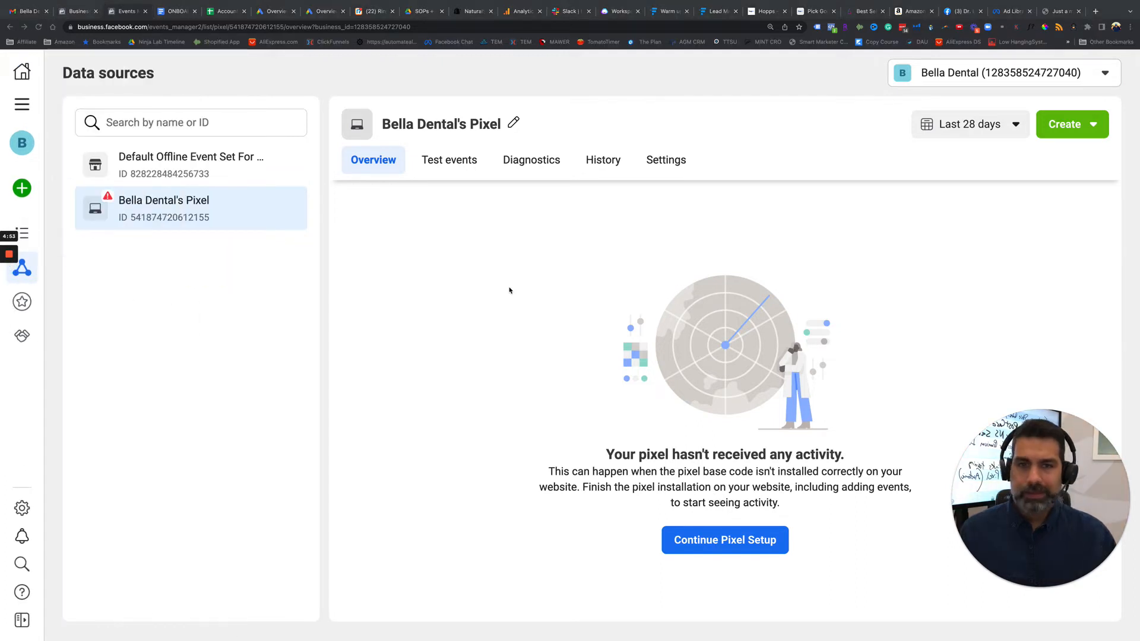
pyautogui.click(663, 161)
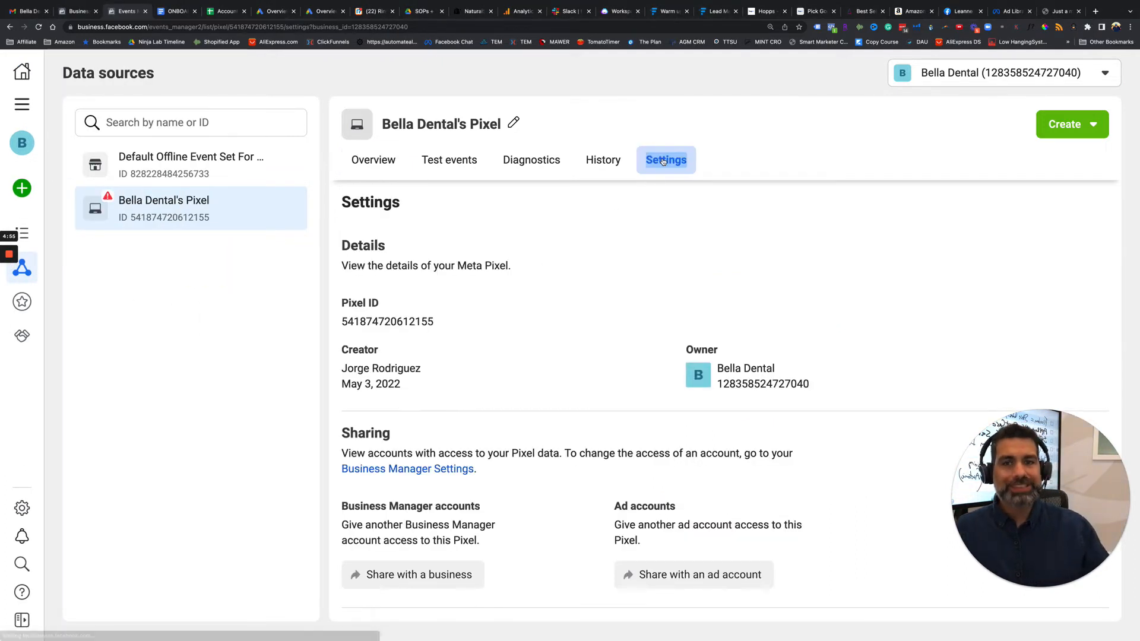
pyautogui.scroll(-3, 612, 281)
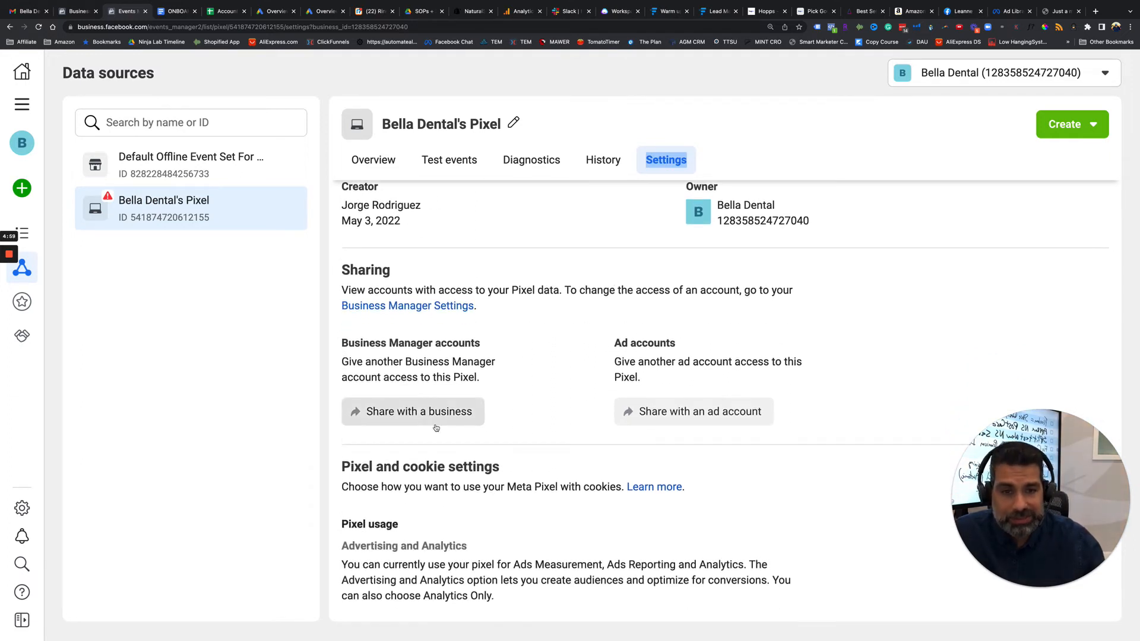
pyautogui.click(417, 420)
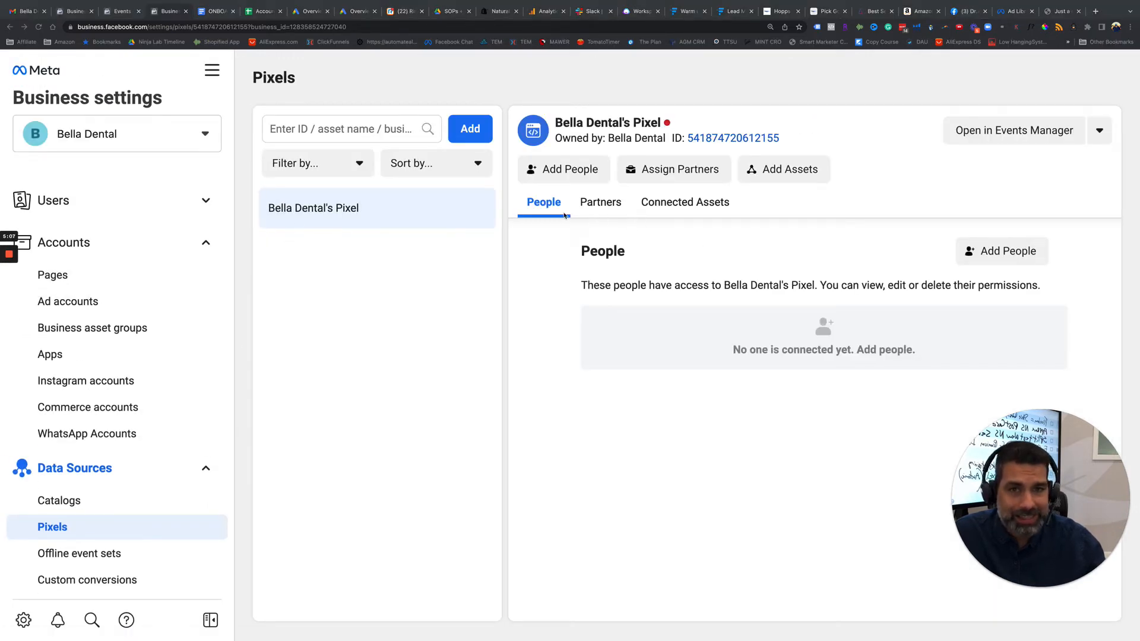
pyautogui.click(998, 252)
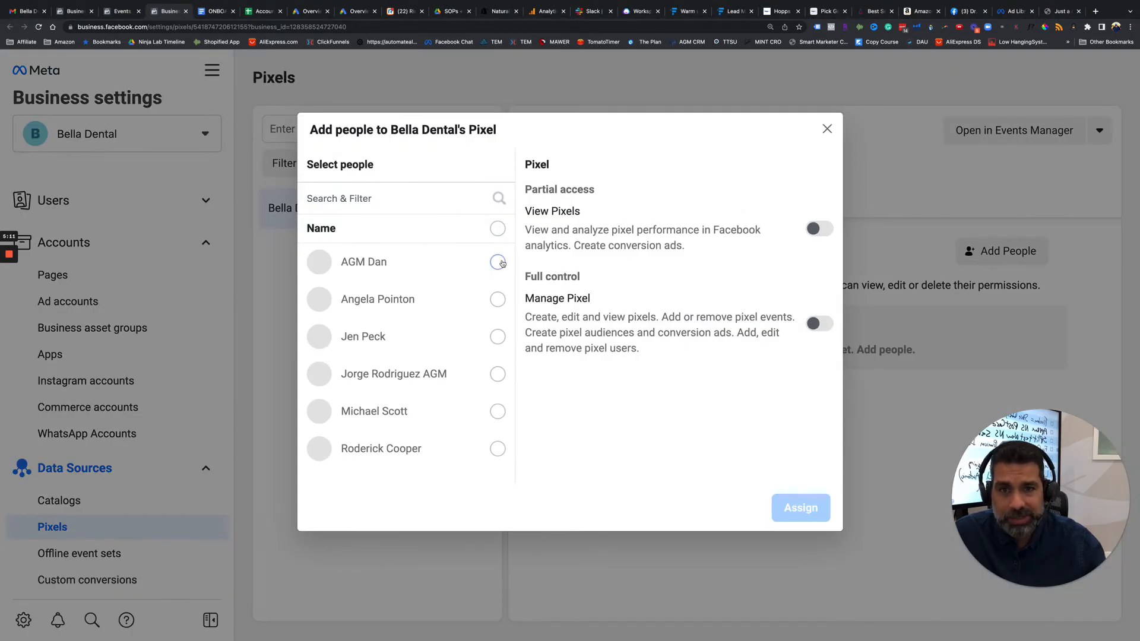
pyautogui.click(498, 262)
pyautogui.click(818, 325)
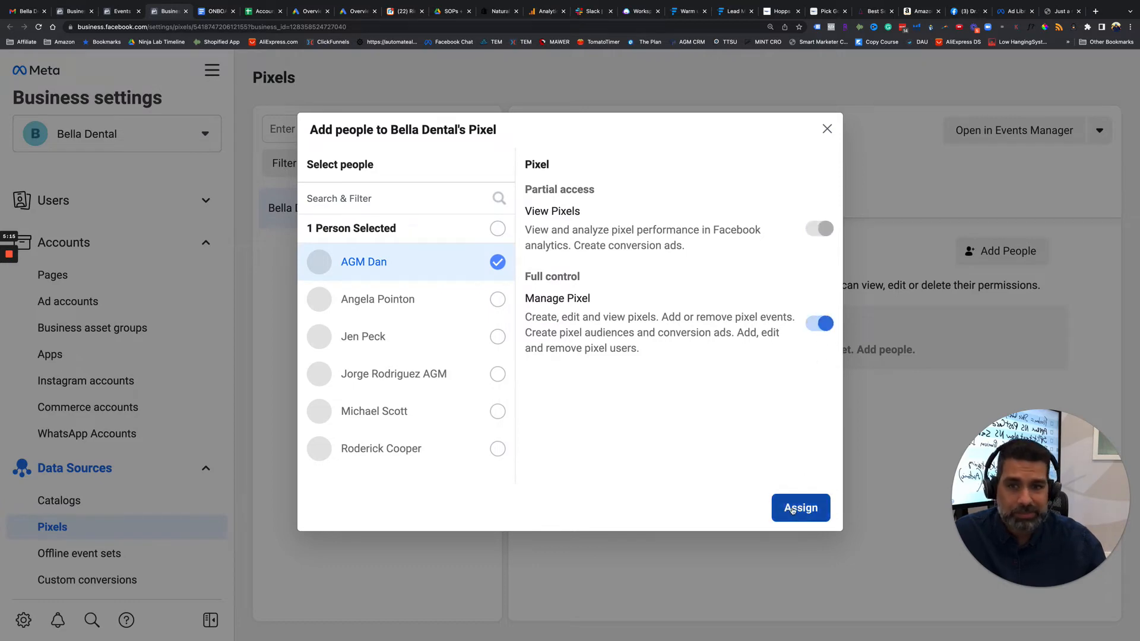
pyautogui.click(792, 509)
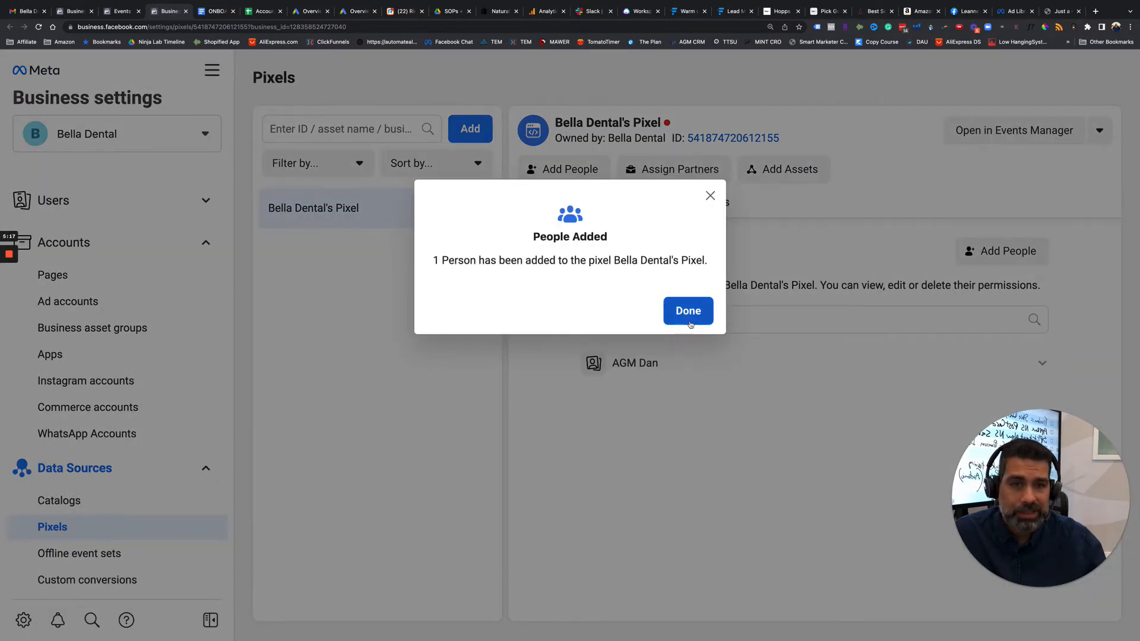
pyautogui.click(689, 312)
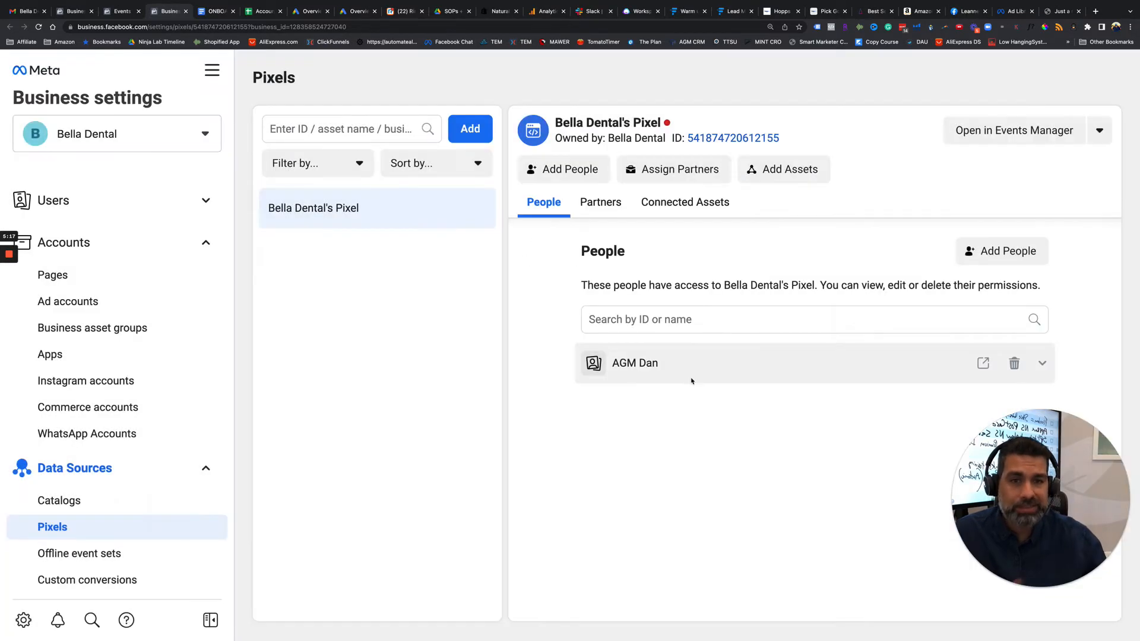
pyautogui.click(614, 212)
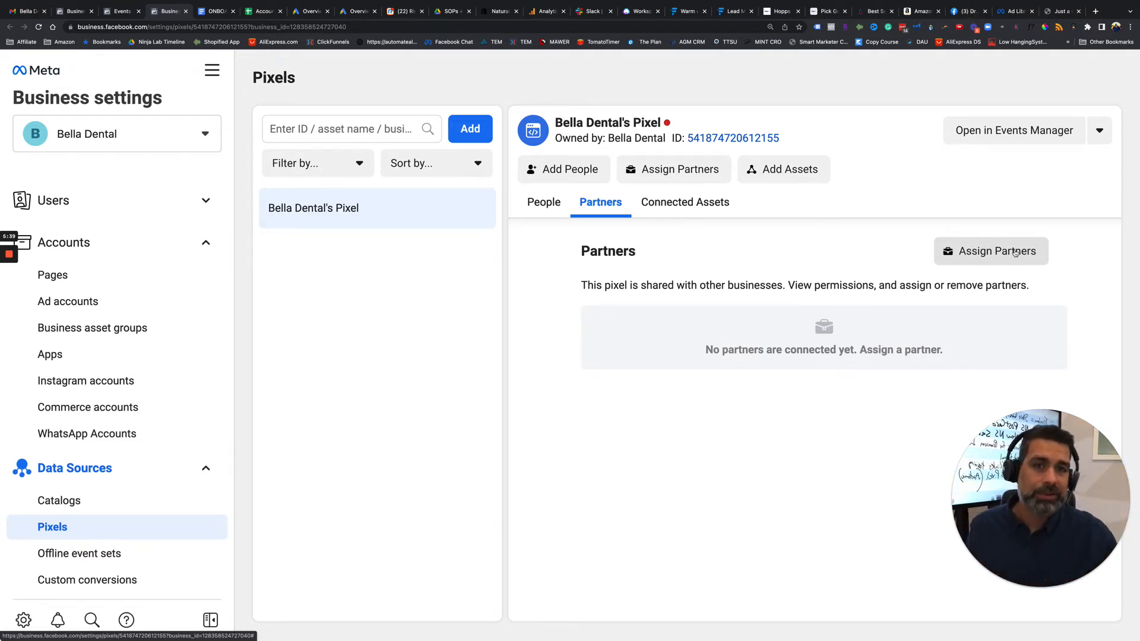
pyautogui.click(1014, 252)
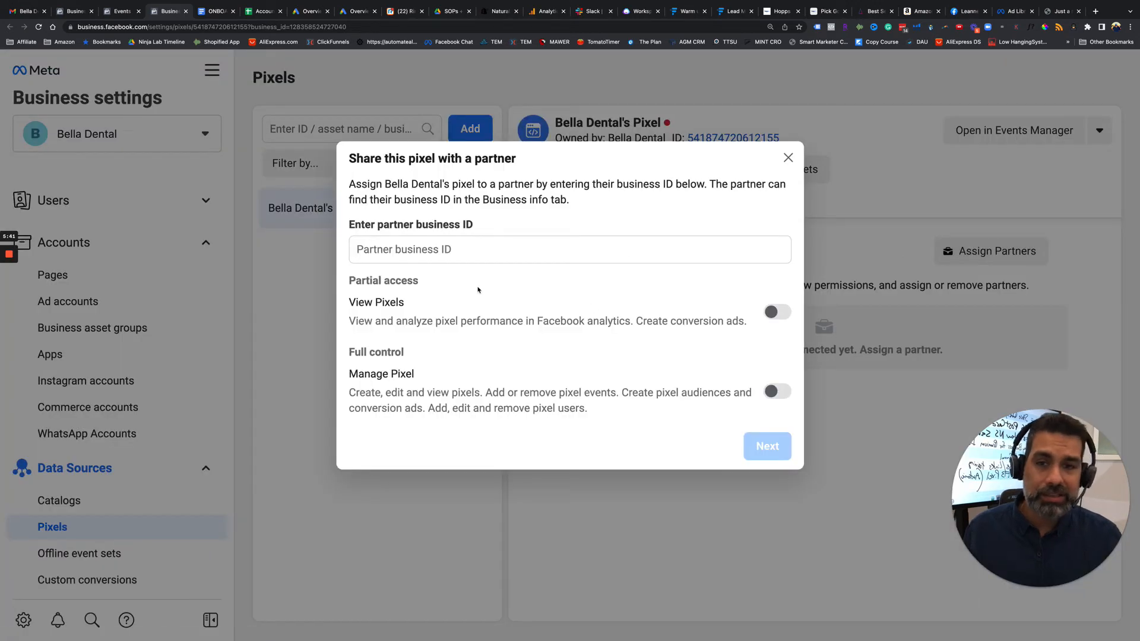
pyautogui.click(412, 250)
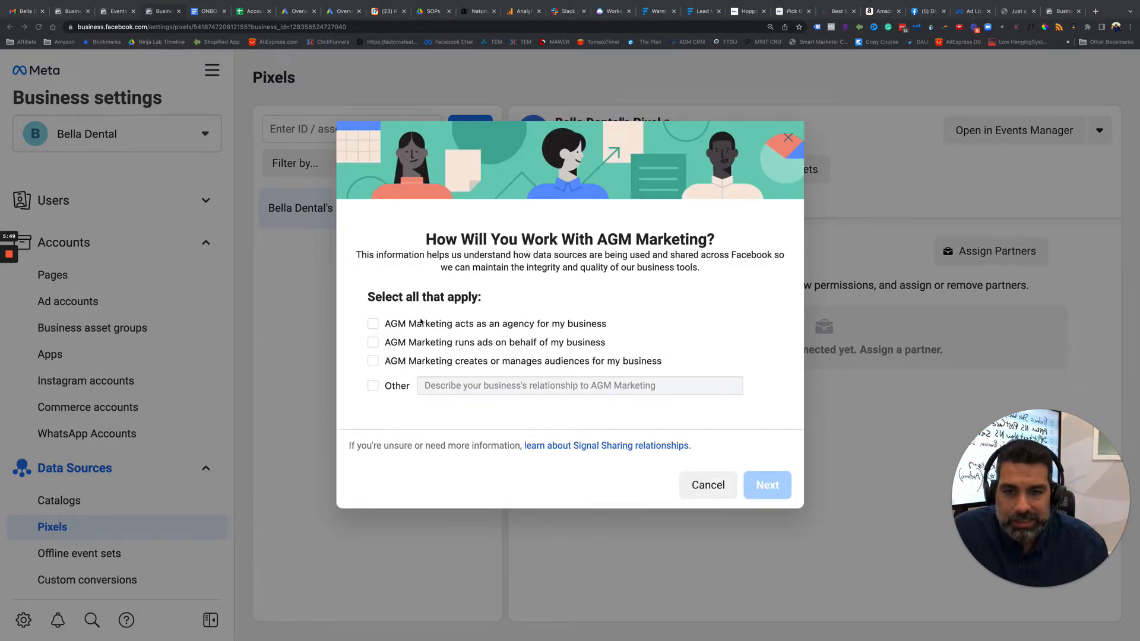
# Declare that AGM Marketing acts as an agency and runs ads on behalf of the business, and send the pixel sharing request.
pyautogui.click(374, 343)
pyautogui.click(372, 324)
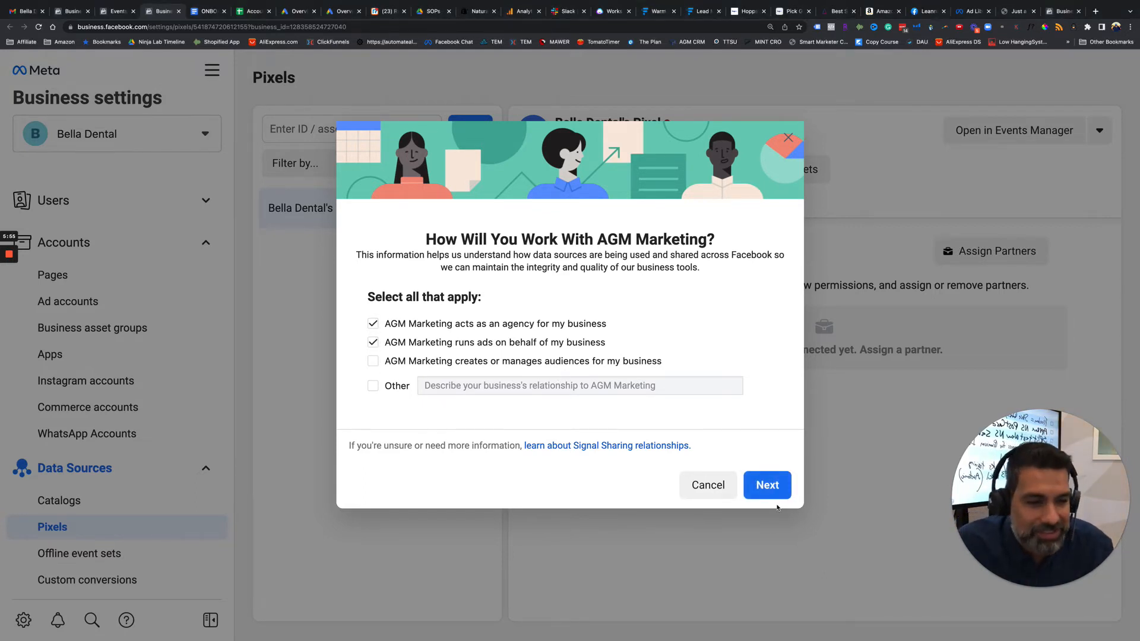
pyautogui.click(762, 486)
pyautogui.click(752, 449)
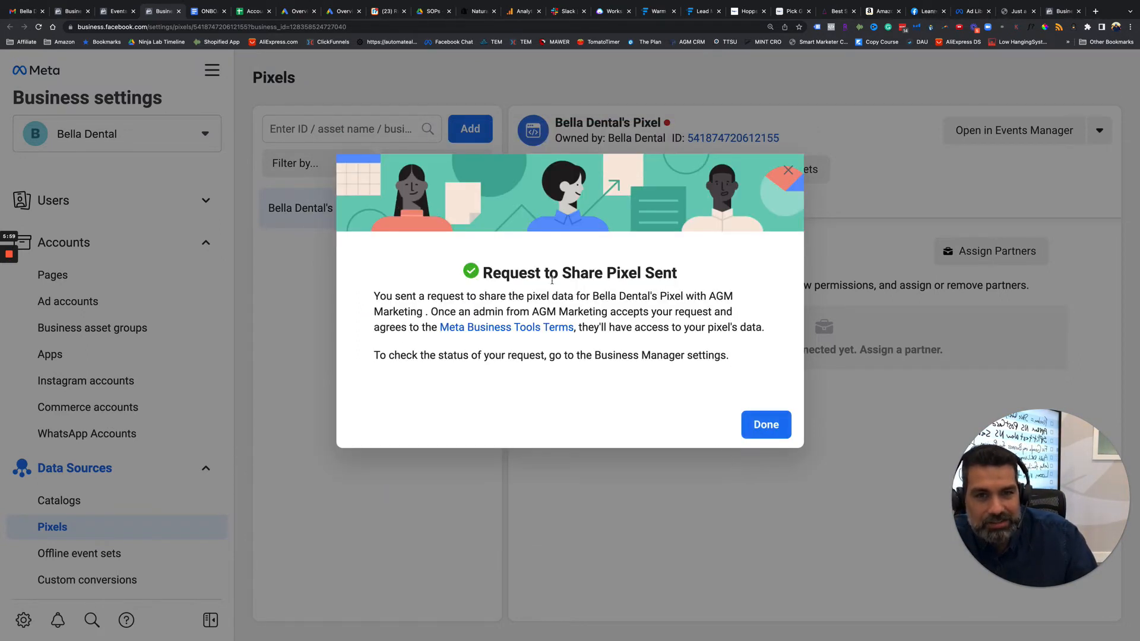
pyautogui.moveTo(480, 280); pyautogui.dragTo(686, 289)
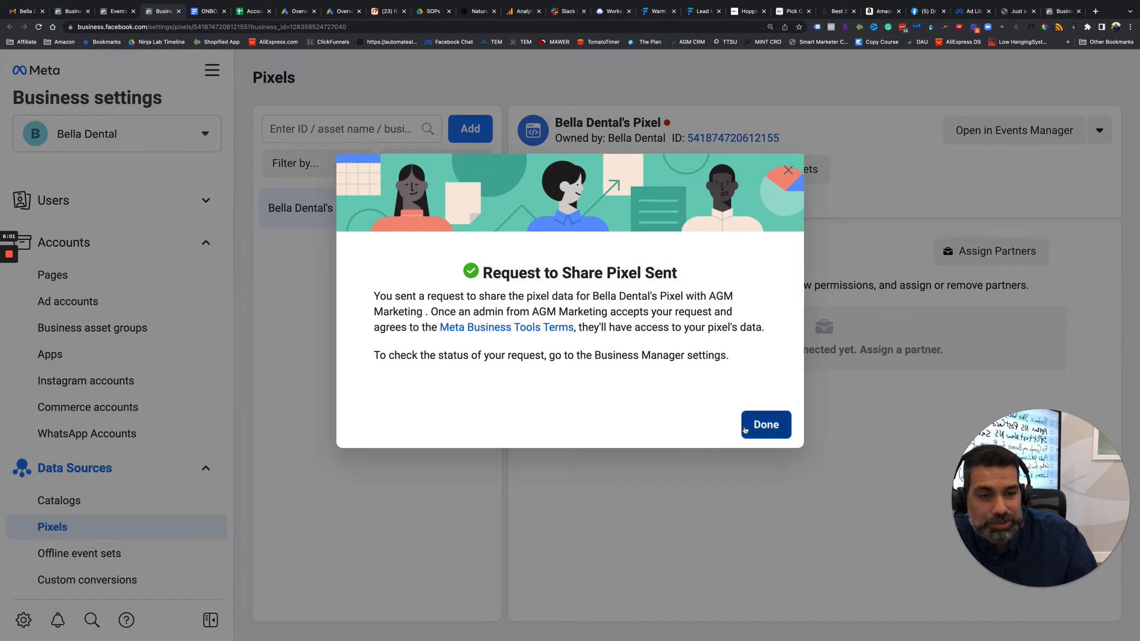
pyautogui.click(749, 430)
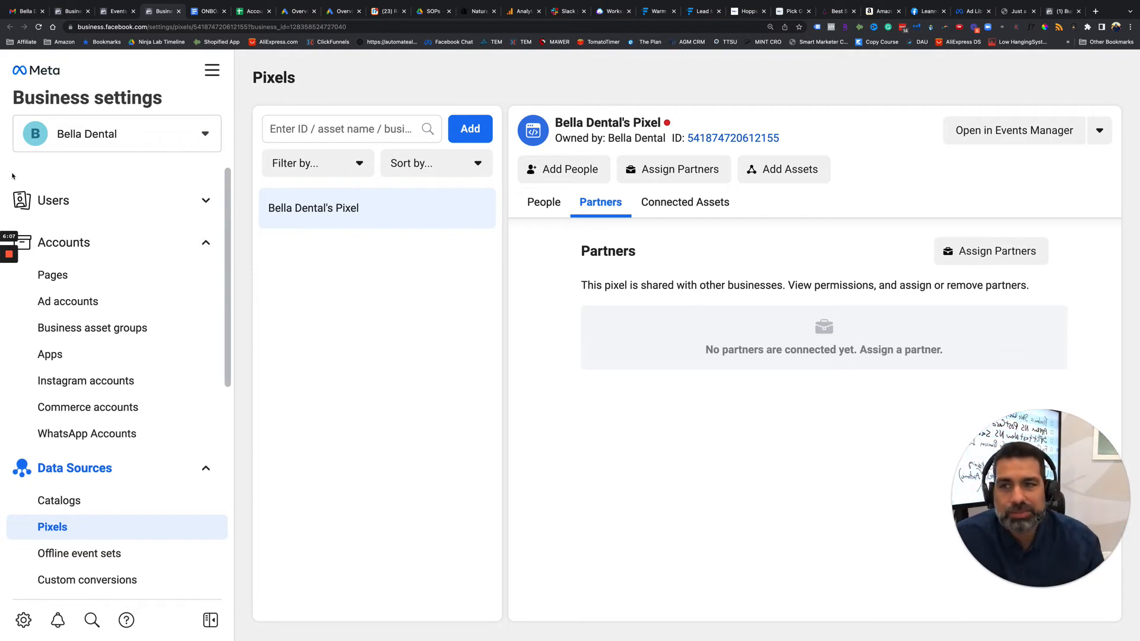
# Check the assets shared with the partner AGM Marketing and view its asset assignment options without changing anything.
pyautogui.click(202, 200)
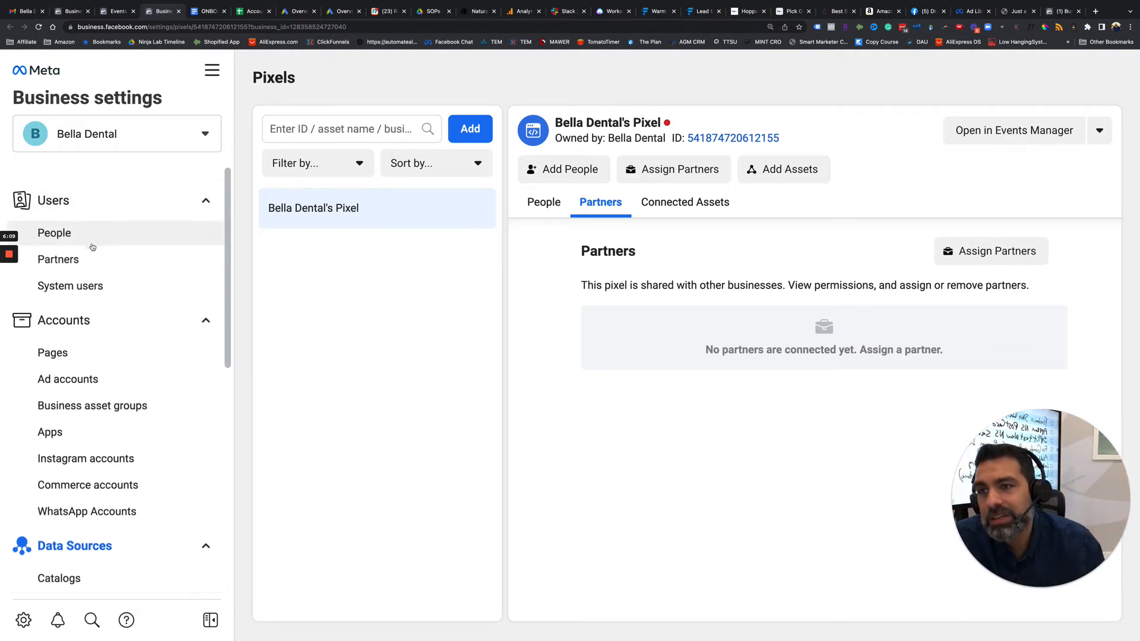
pyautogui.click(85, 261)
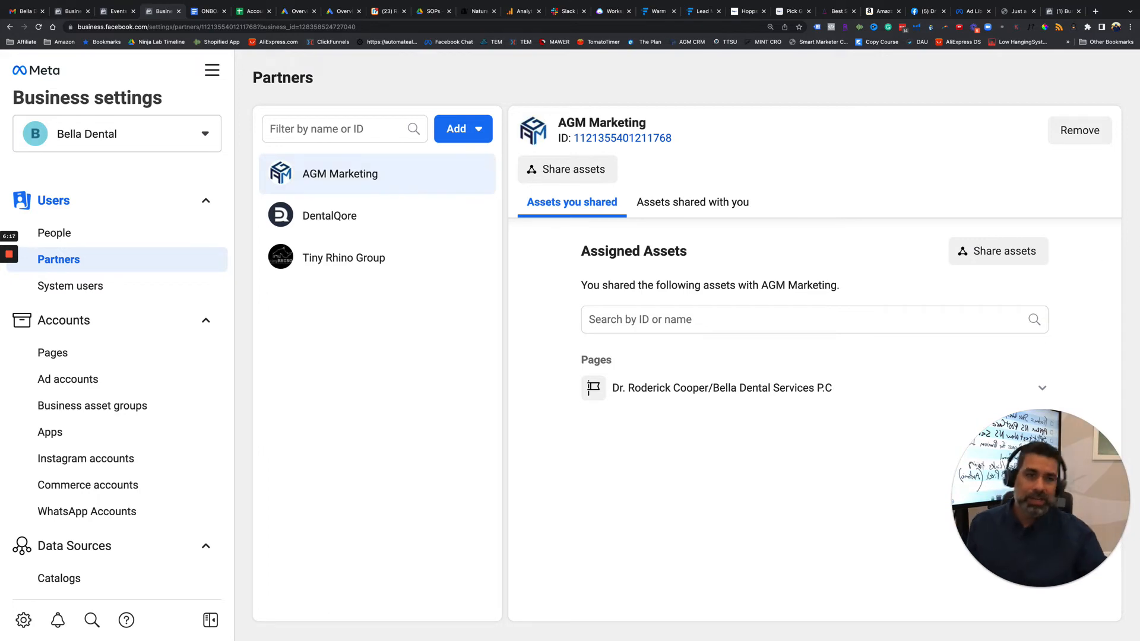
pyautogui.click(984, 260)
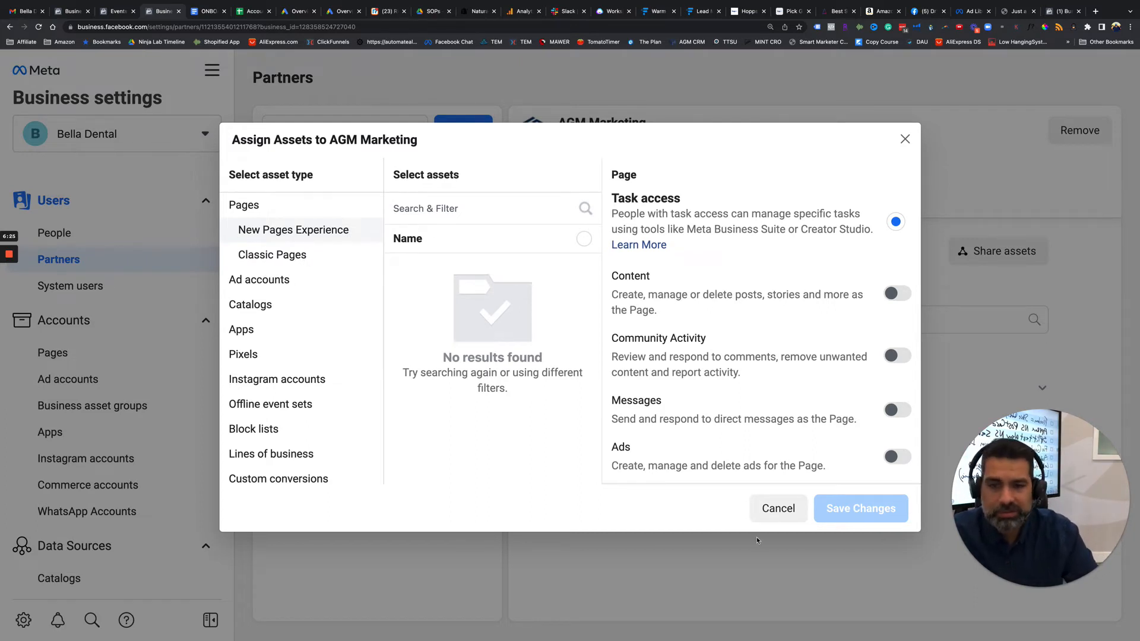
pyautogui.click(783, 511)
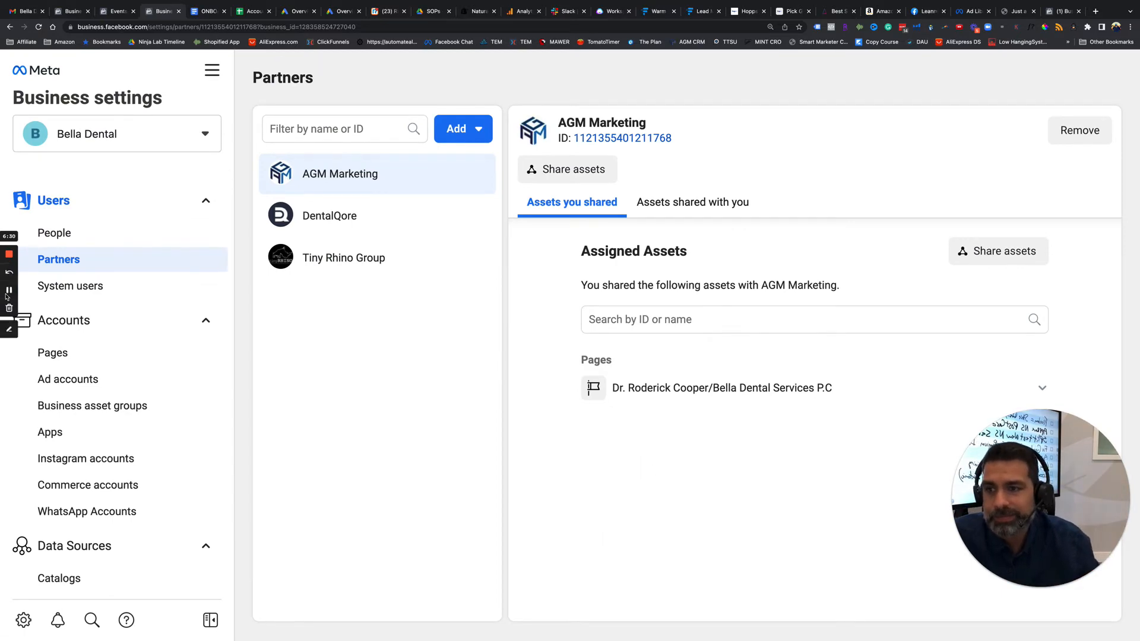
# Share the pixel with an ad account from its Events Manager settings by adding AGM - Bella Dental as a connected asset.
pyautogui.hotkey('ctrl', 'shift', 'Tab')
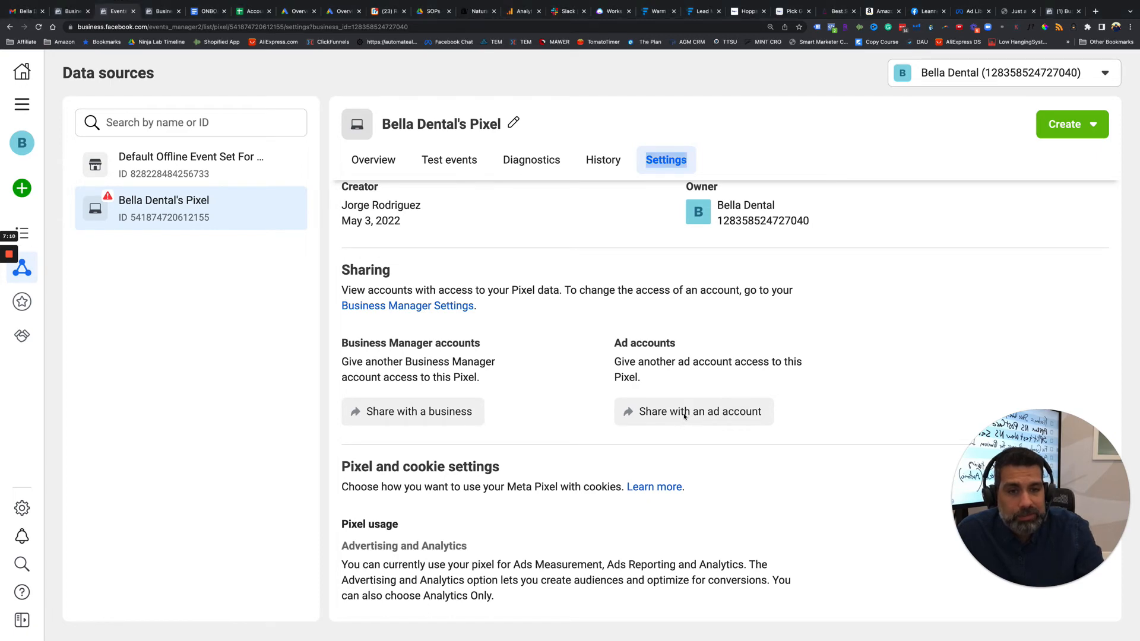
pyautogui.click(680, 419)
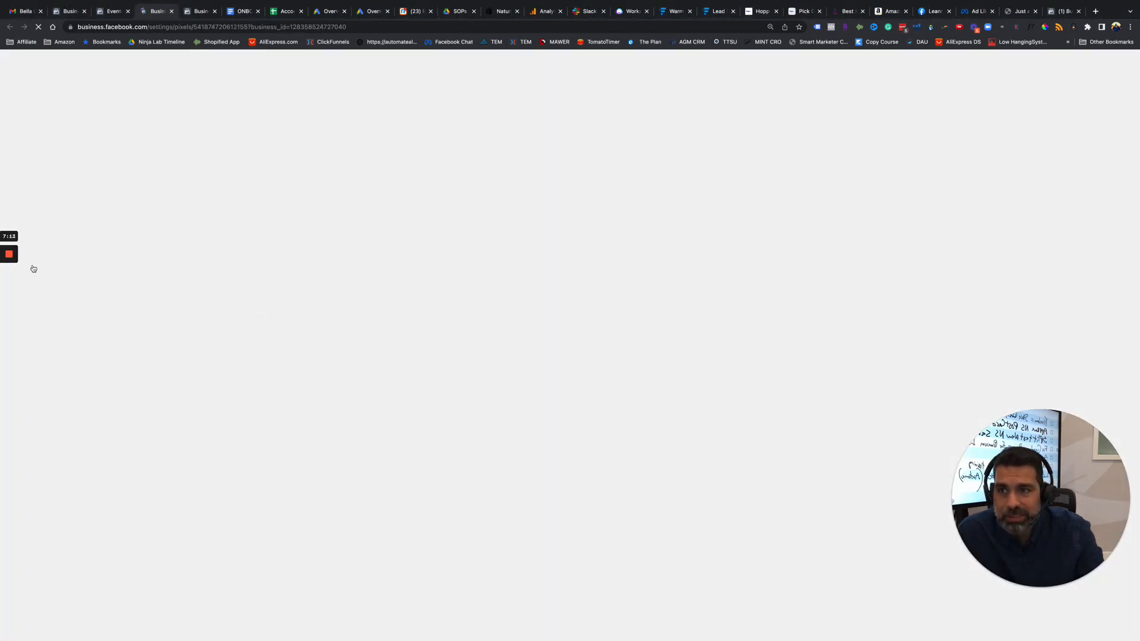
pyautogui.moveTo(9, 291)
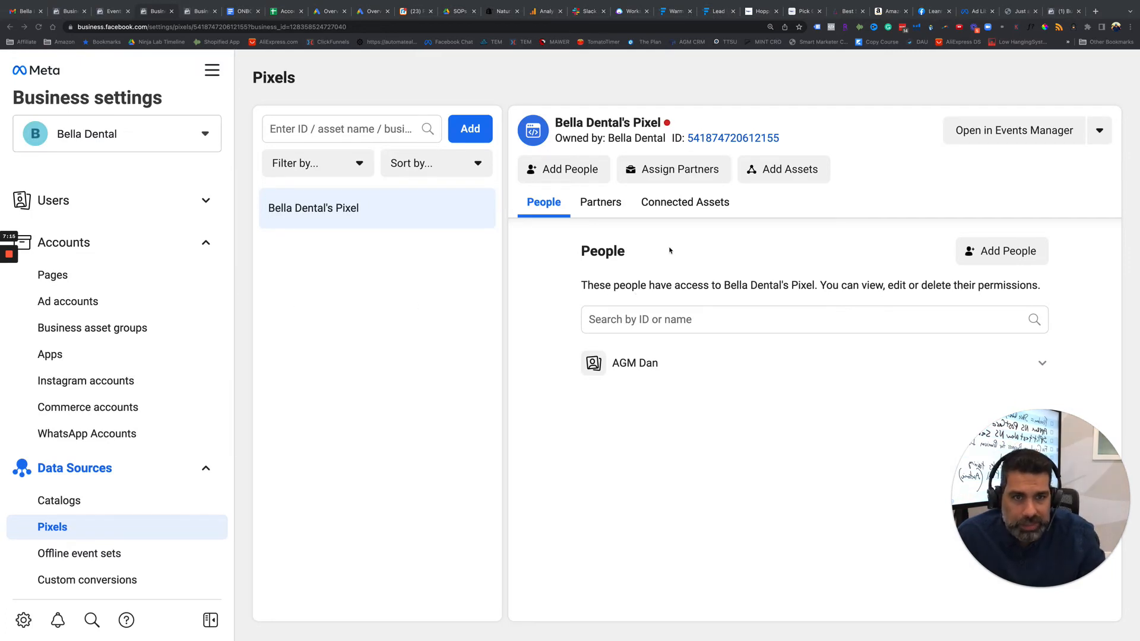
pyautogui.click(702, 209)
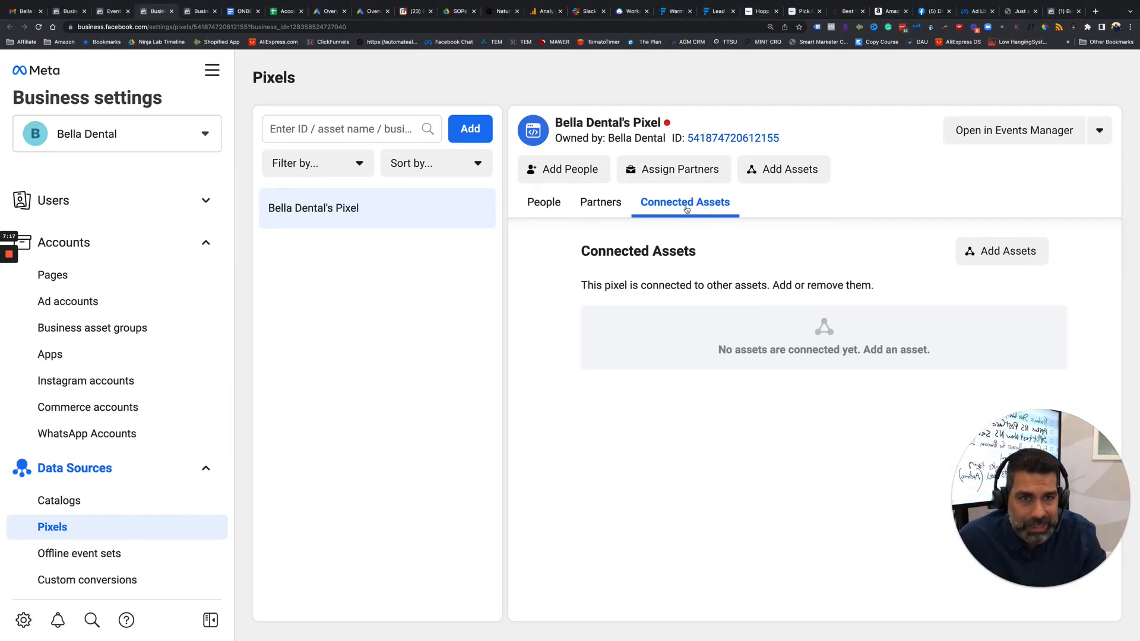
pyautogui.click(983, 244)
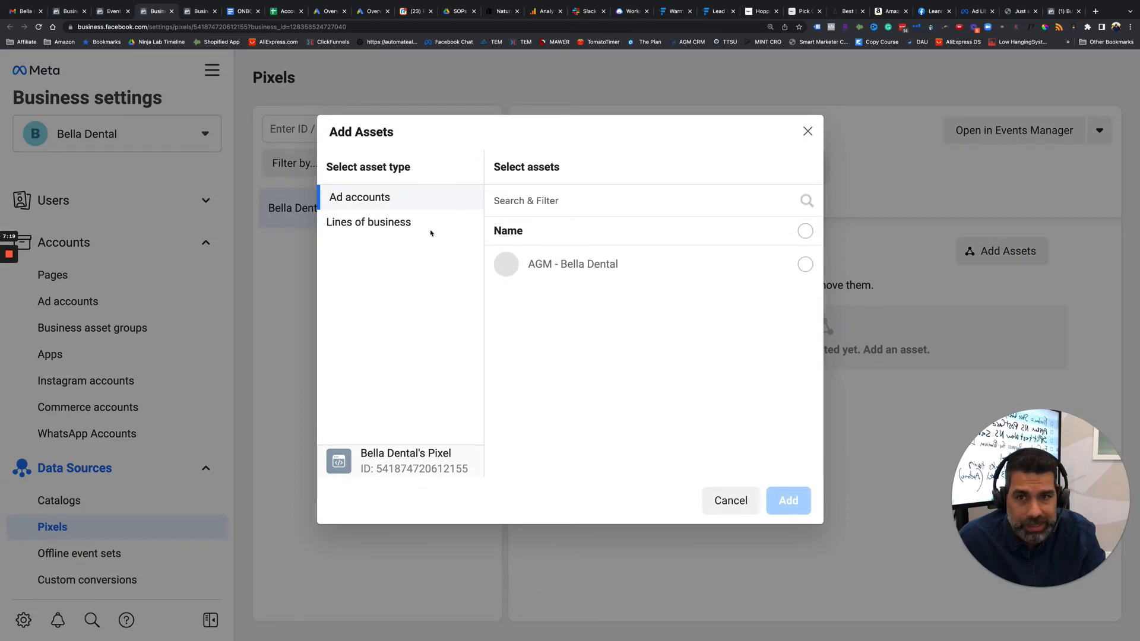
pyautogui.click(805, 264)
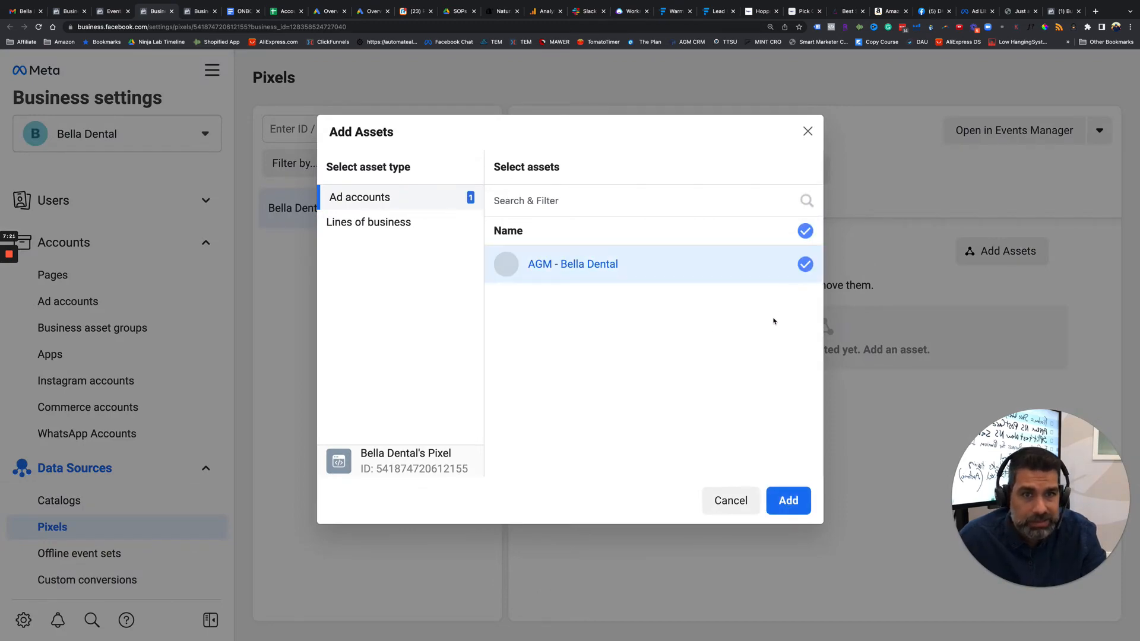
pyautogui.click(786, 501)
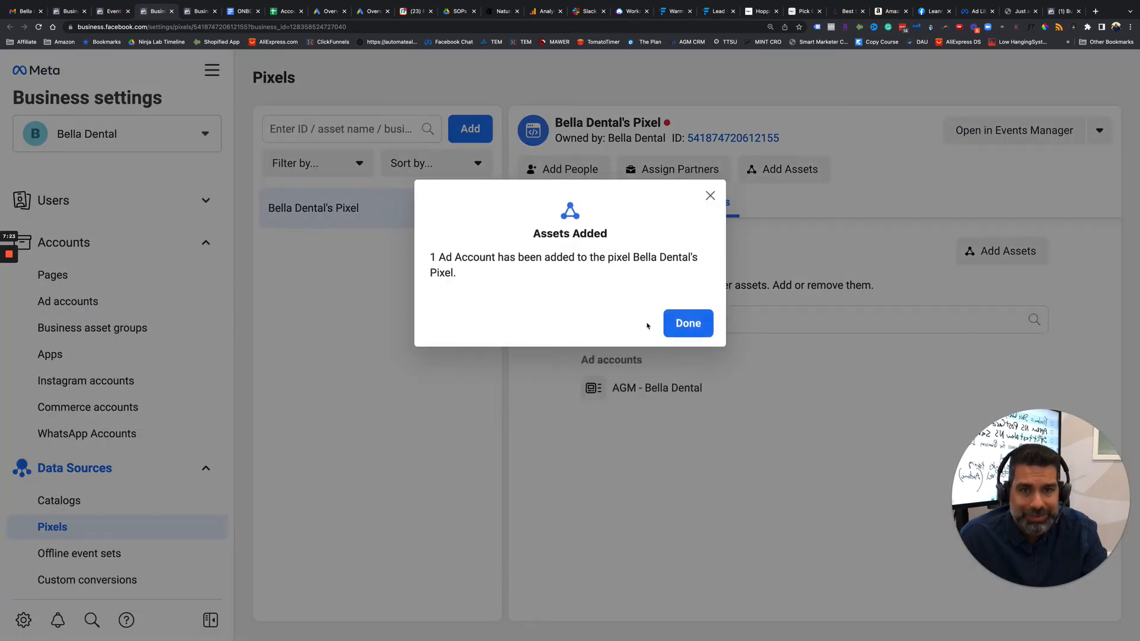
pyautogui.click(700, 325)
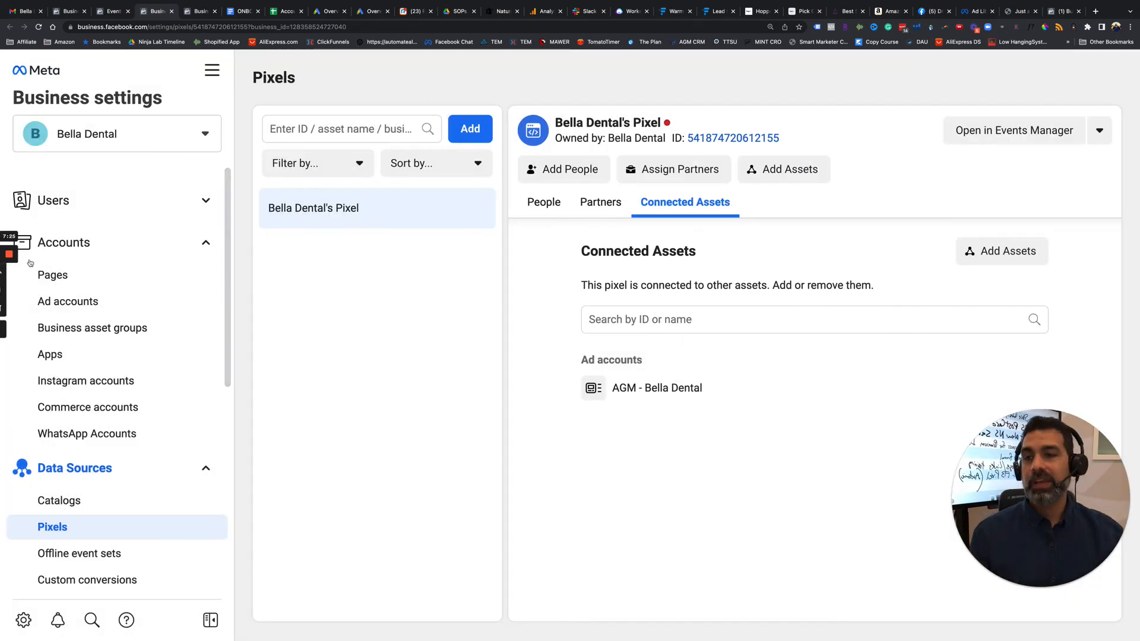
# Review the pixel's Events Manager settings for sharing, pixel and cookie usage, automatic advanced matching and event setup.
pyautogui.click(111, 11)
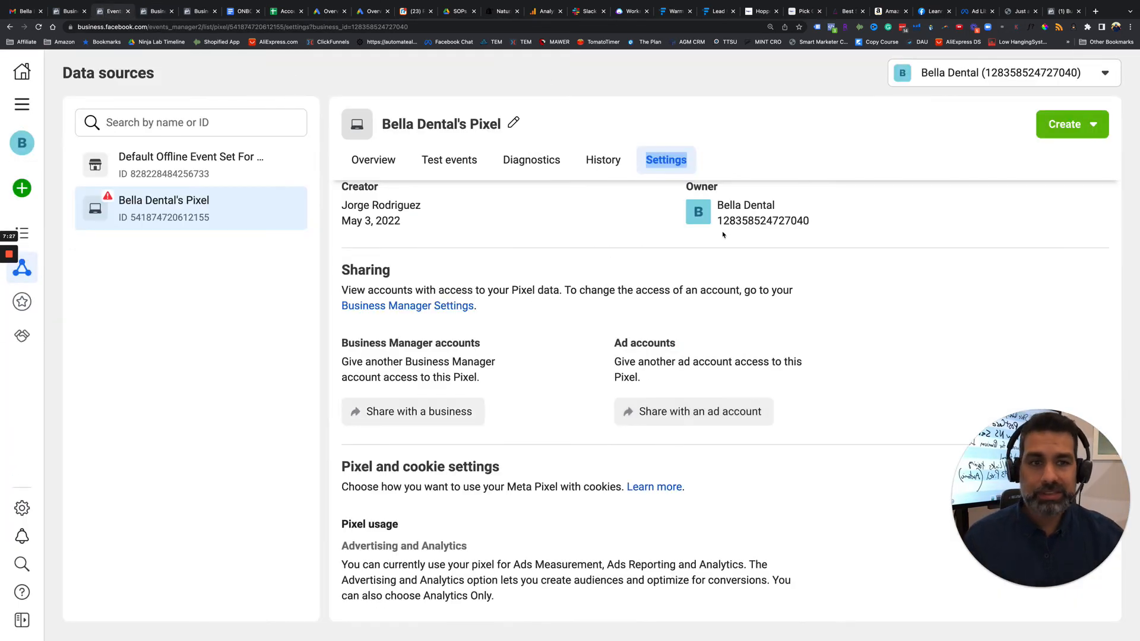
pyautogui.scroll(-3, 645, 417)
pyautogui.moveTo(406, 277); pyautogui.dragTo(534, 291)
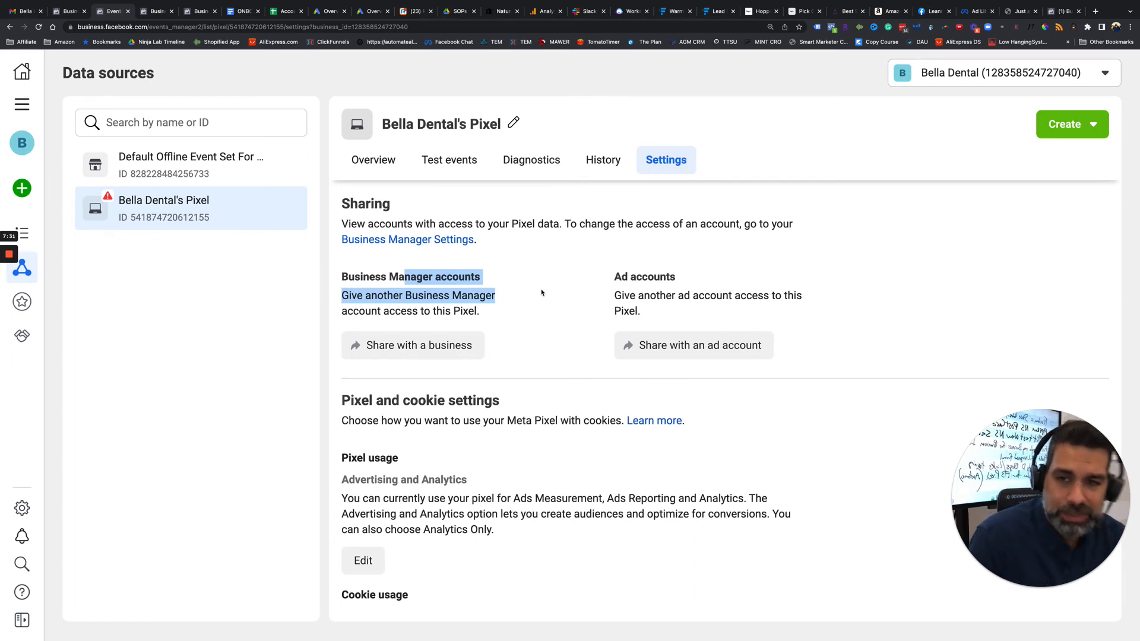
pyautogui.scroll(-1, 541, 291)
pyautogui.moveTo(636, 267); pyautogui.dragTo(692, 283)
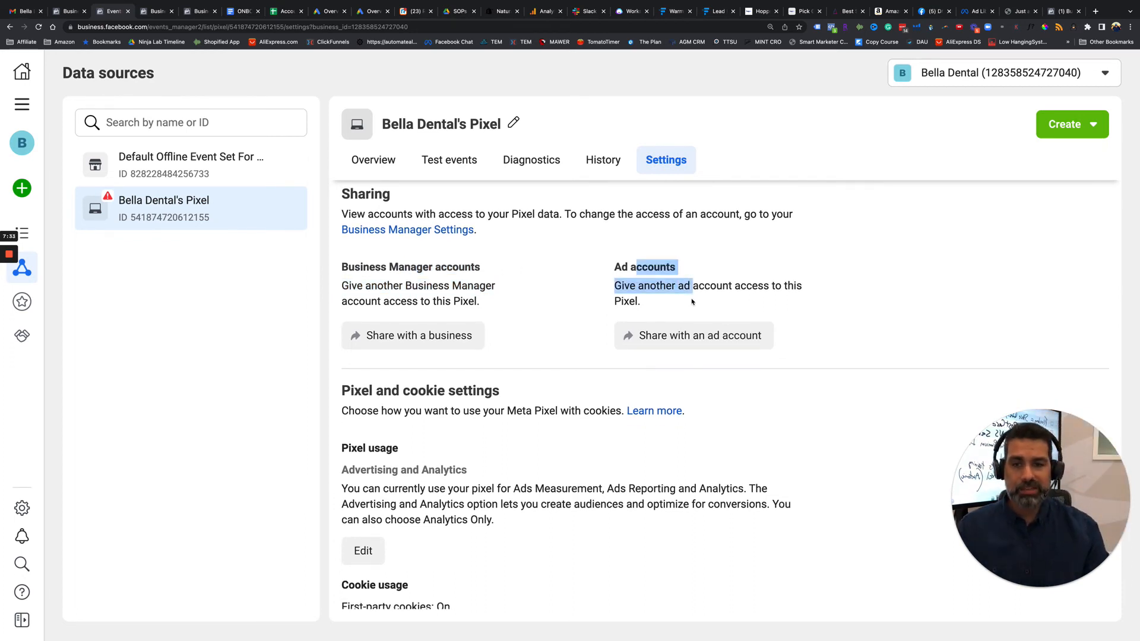
pyautogui.scroll(-3, 540, 372)
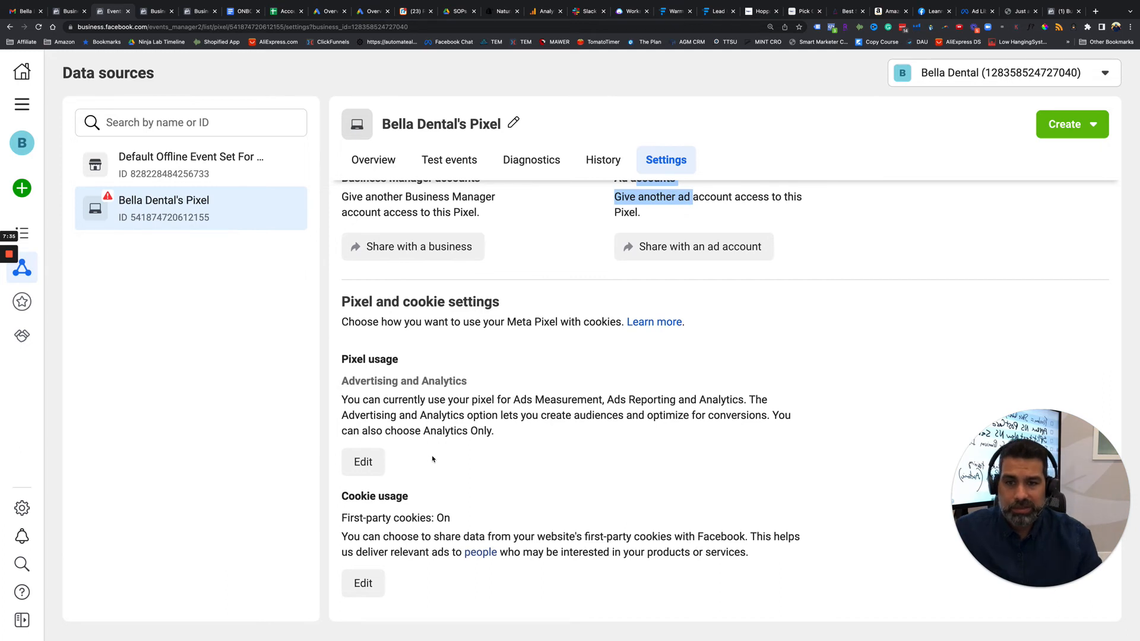
pyautogui.scroll(-2, 436, 453)
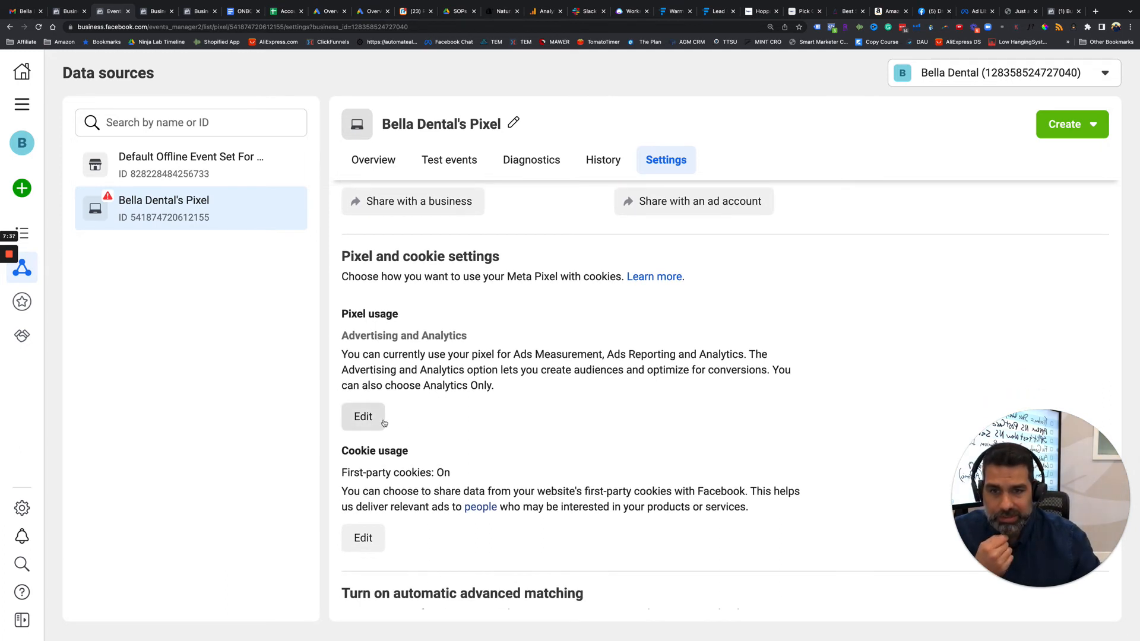
pyautogui.scroll(-6, 384, 422)
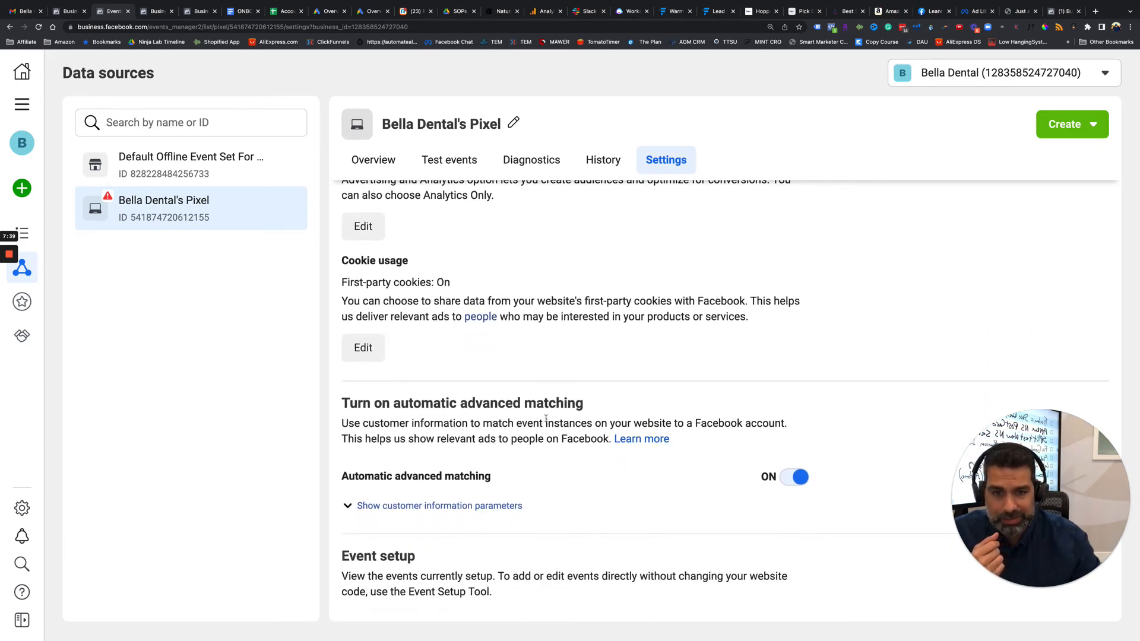
# Turn on the gender, city/state/ZIP code/country, first and last name, date of birth and external id parameters for automatic advanced matching.
pyautogui.click(415, 505)
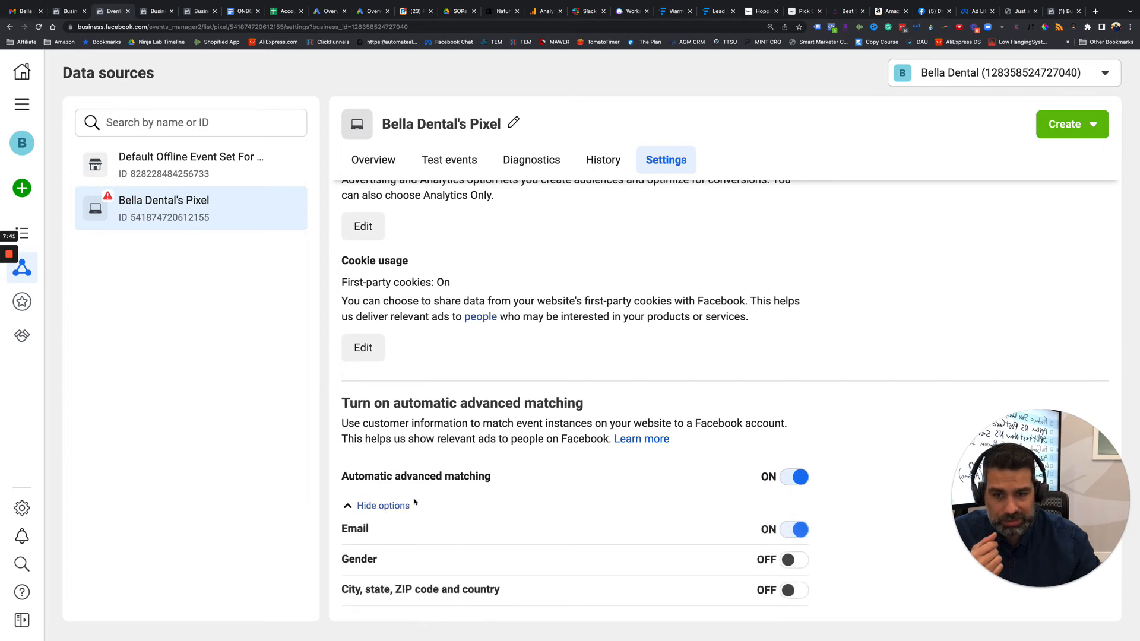
pyautogui.scroll(-4, 414, 501)
pyautogui.scroll(-2, 415, 502)
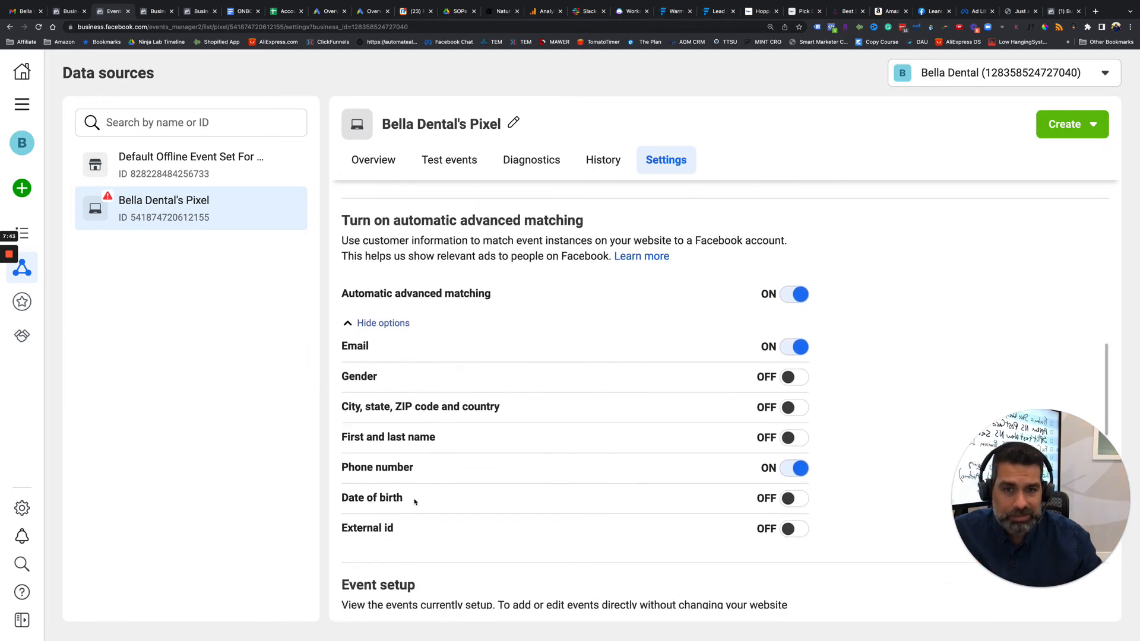
pyautogui.scroll(-1, 415, 502)
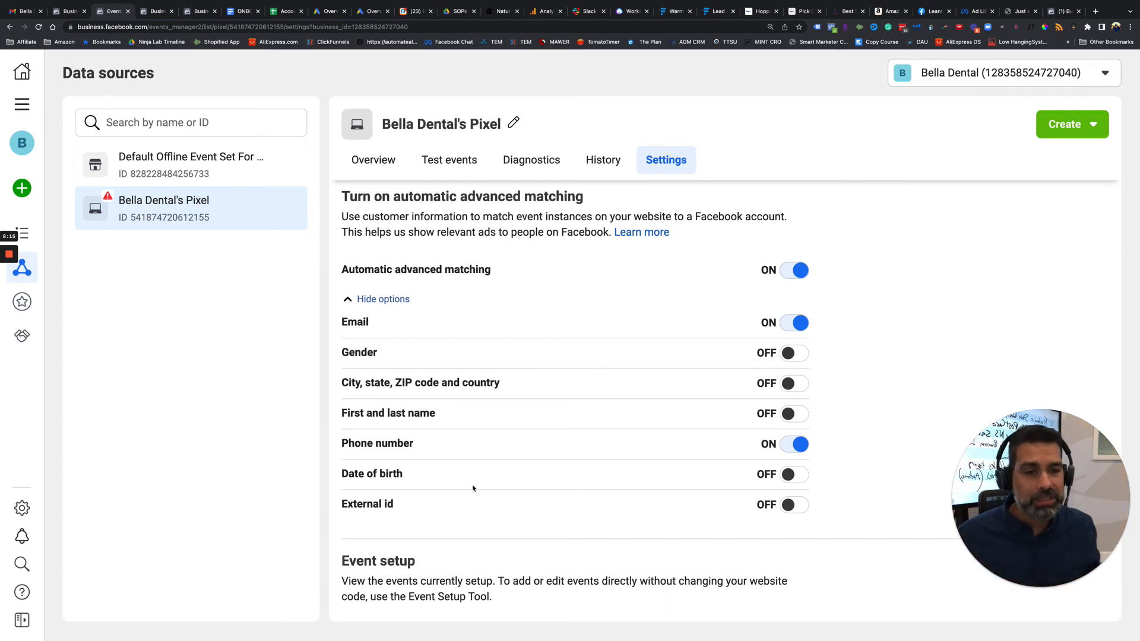
pyautogui.click(793, 353)
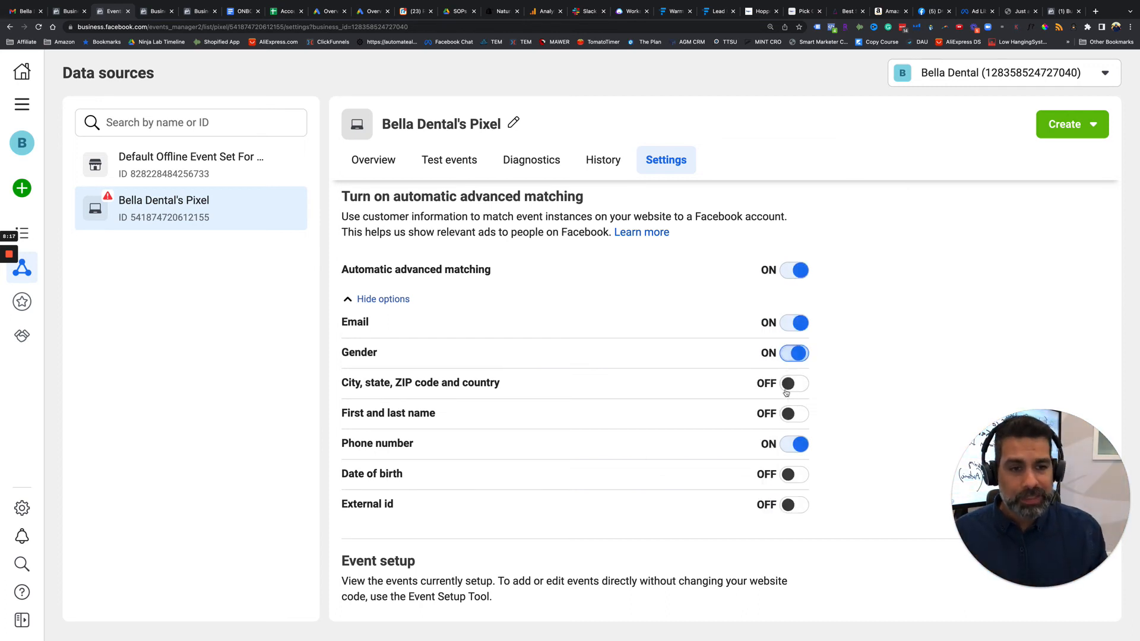
pyautogui.click(794, 383)
pyautogui.click(794, 414)
pyautogui.click(794, 474)
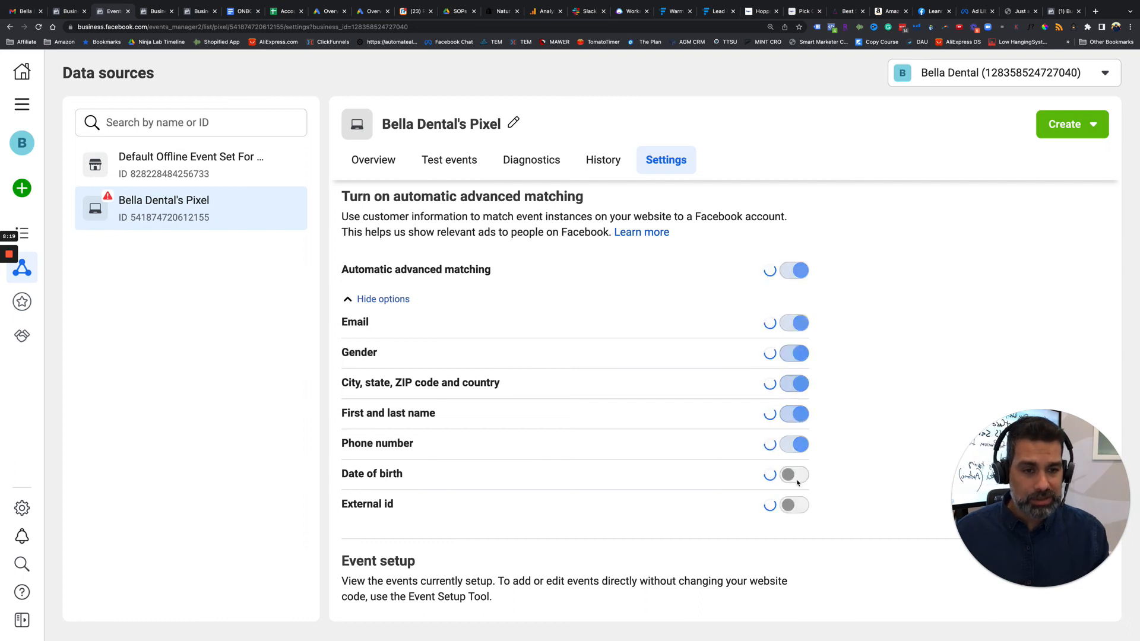
pyautogui.click(795, 505)
# Turn on tracking events automatically without code in the pixel's event setup.
pyautogui.scroll(-4, 560, 458)
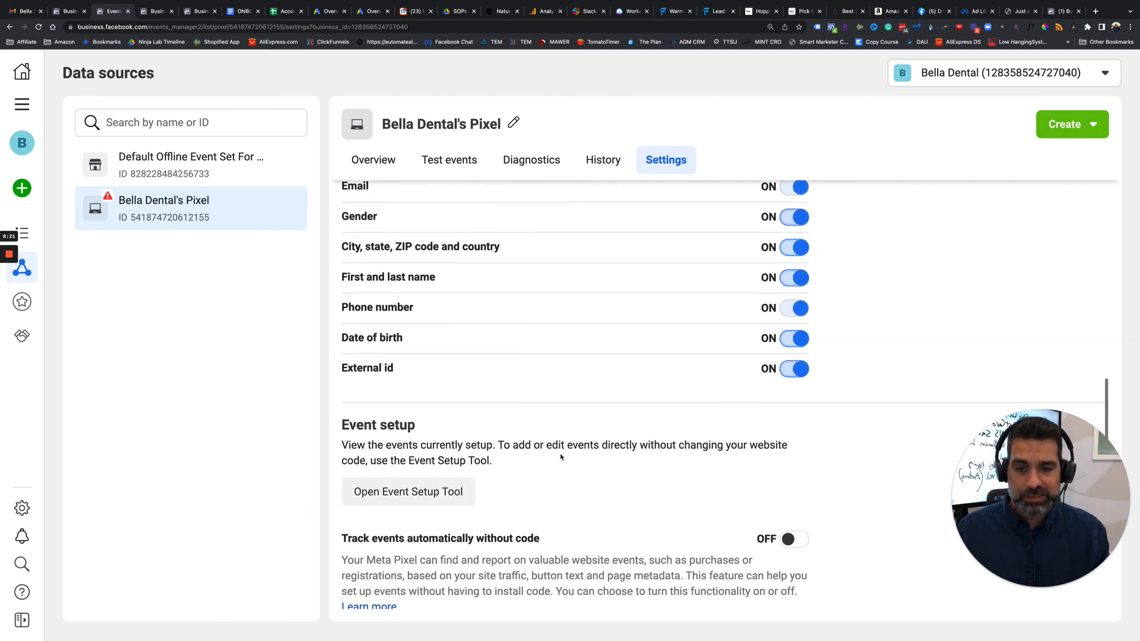
pyautogui.scroll(-1, 560, 454)
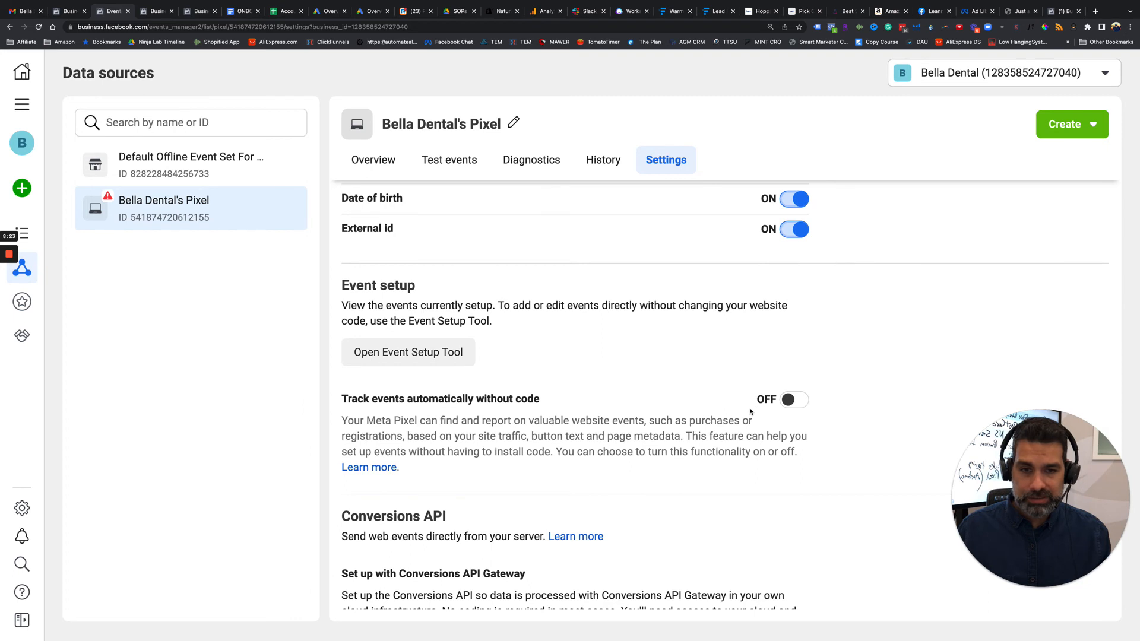
pyautogui.click(794, 399)
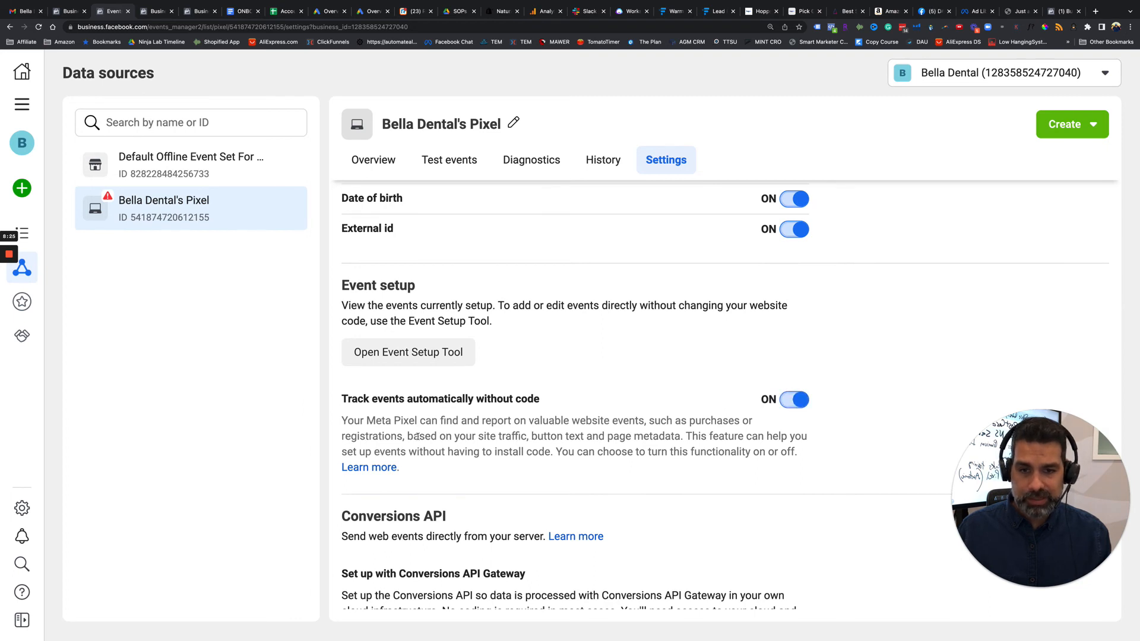
# Review the pixel's Conversions API setup options and its traffic permissions for allow and block lists.
pyautogui.scroll(-4, 418, 436)
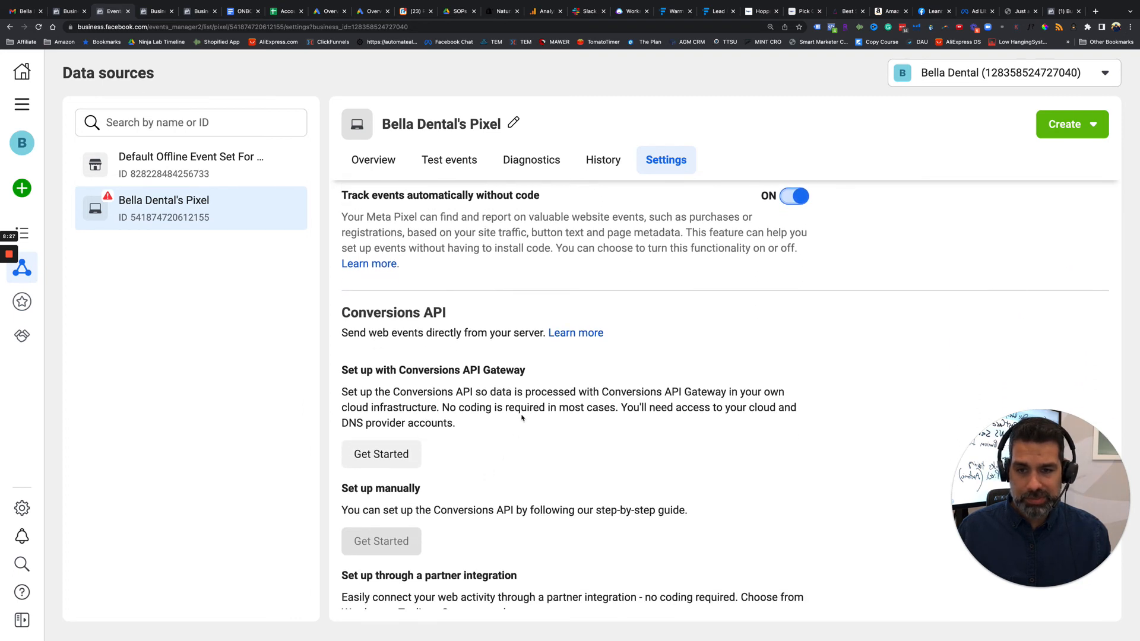
pyautogui.scroll(-3, 523, 417)
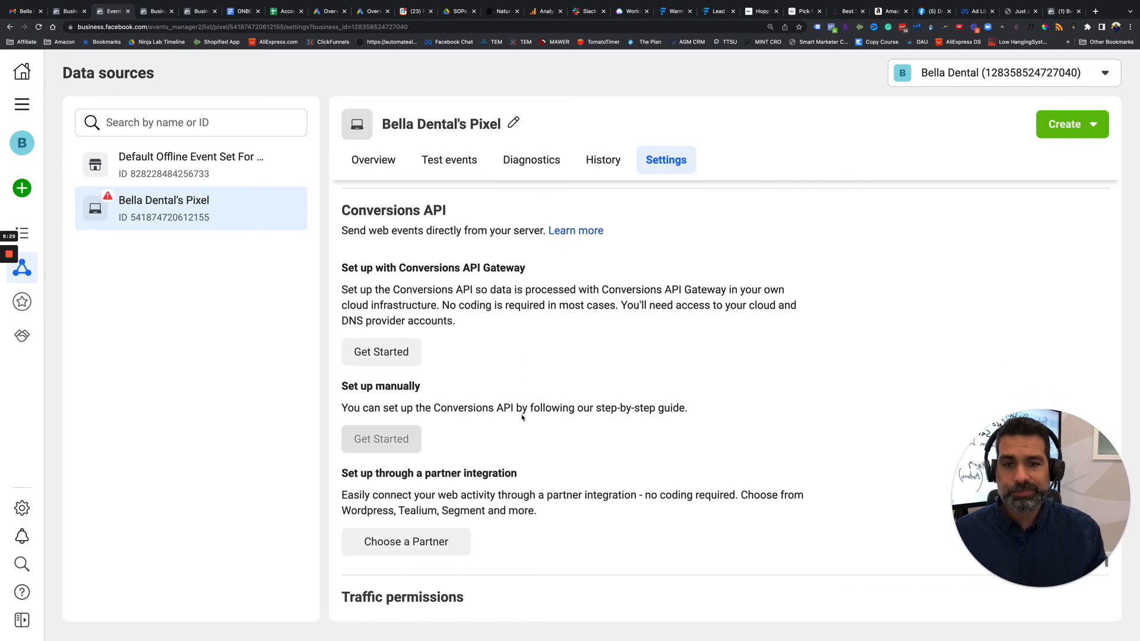
pyautogui.scroll(-2, 522, 417)
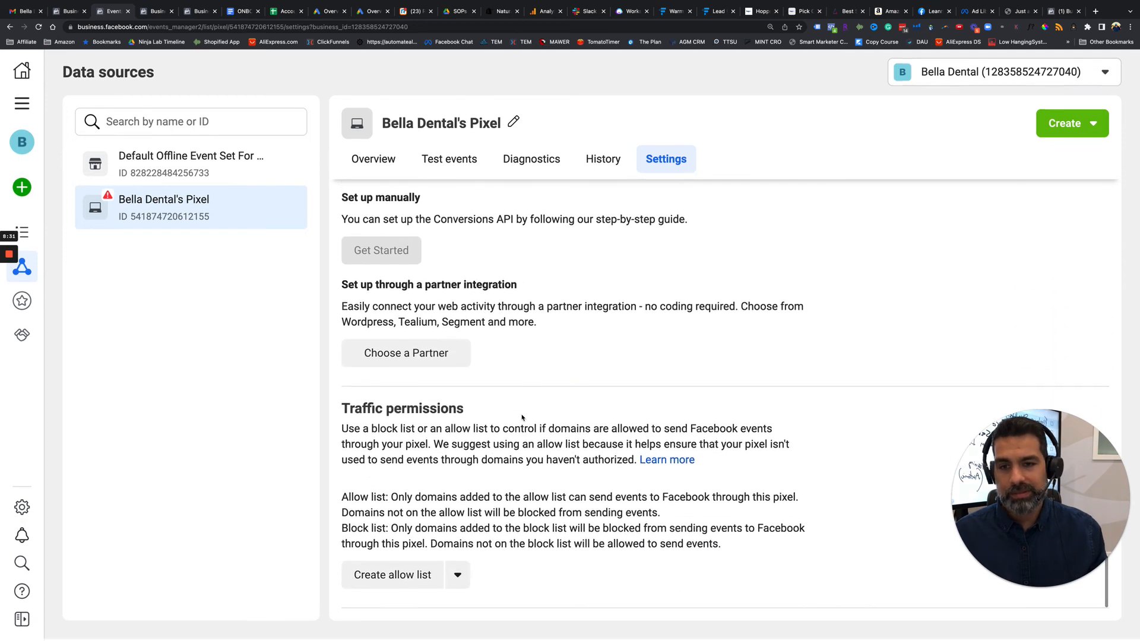
pyautogui.scroll(15, 528, 261)
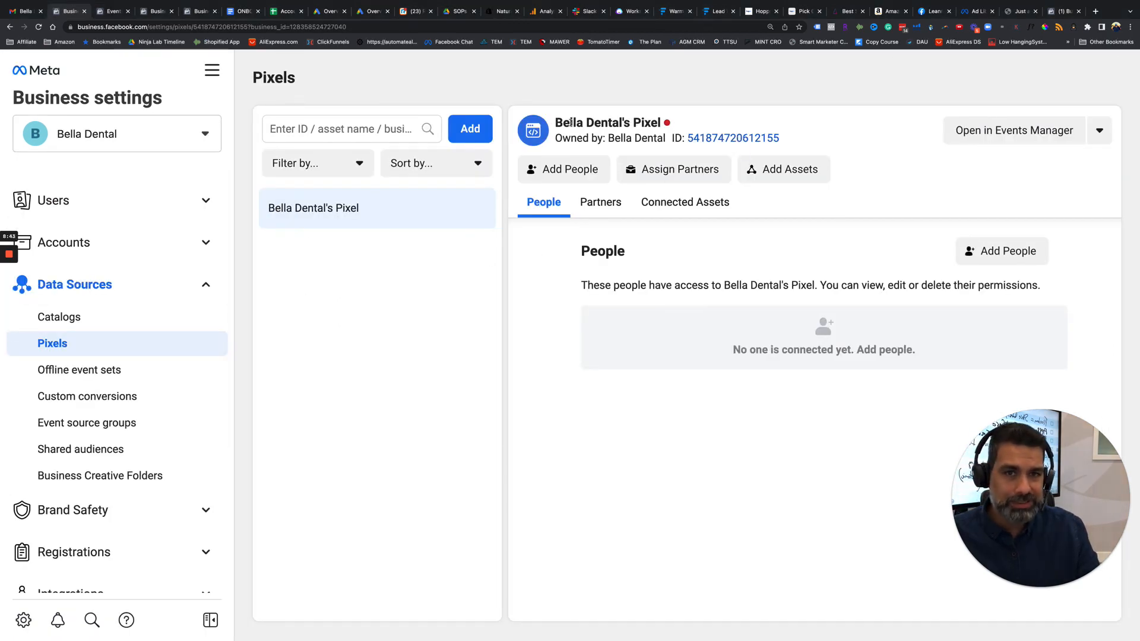
pyautogui.moveTo(568, 122); pyautogui.dragTo(665, 138)
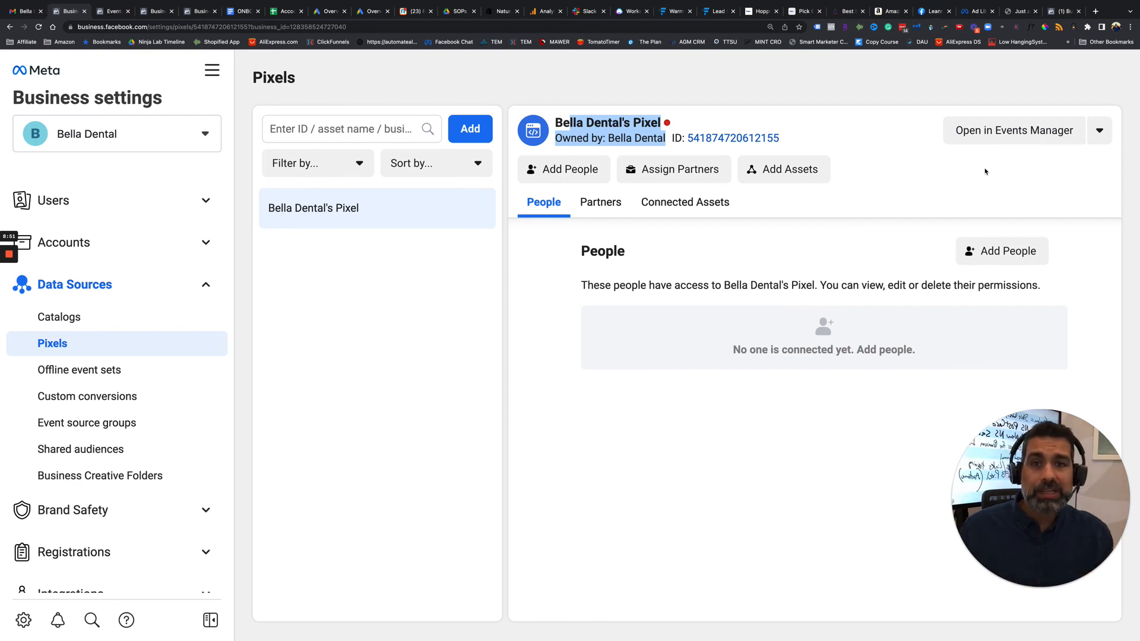
pyautogui.click(108, 11)
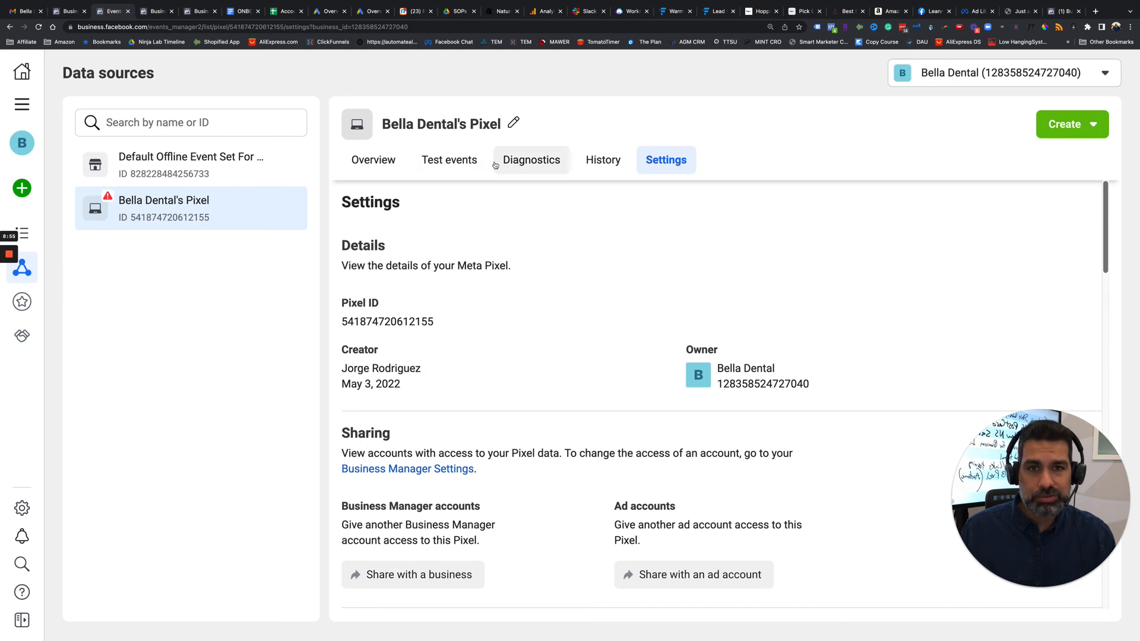
pyautogui.click(436, 164)
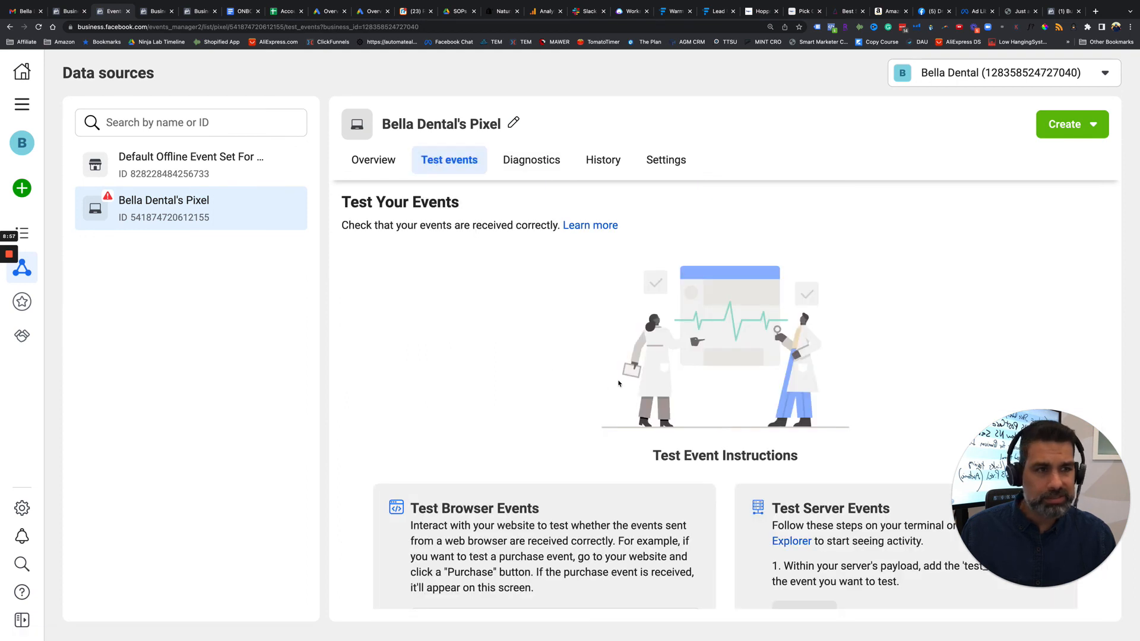
pyautogui.scroll(-5, 618, 384)
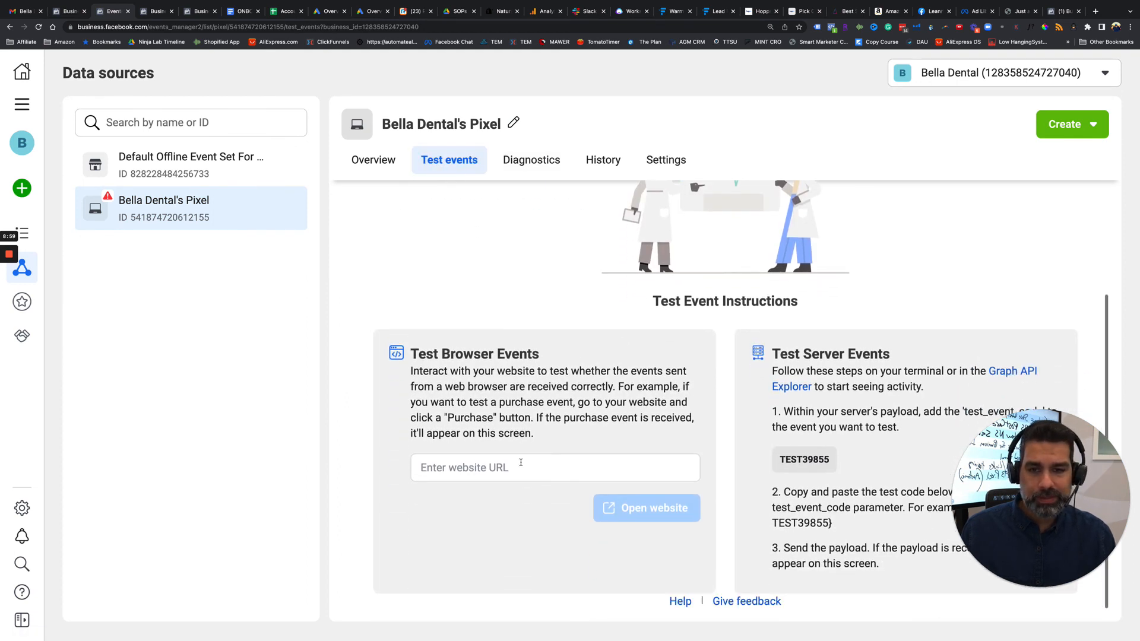
pyautogui.click(475, 463)
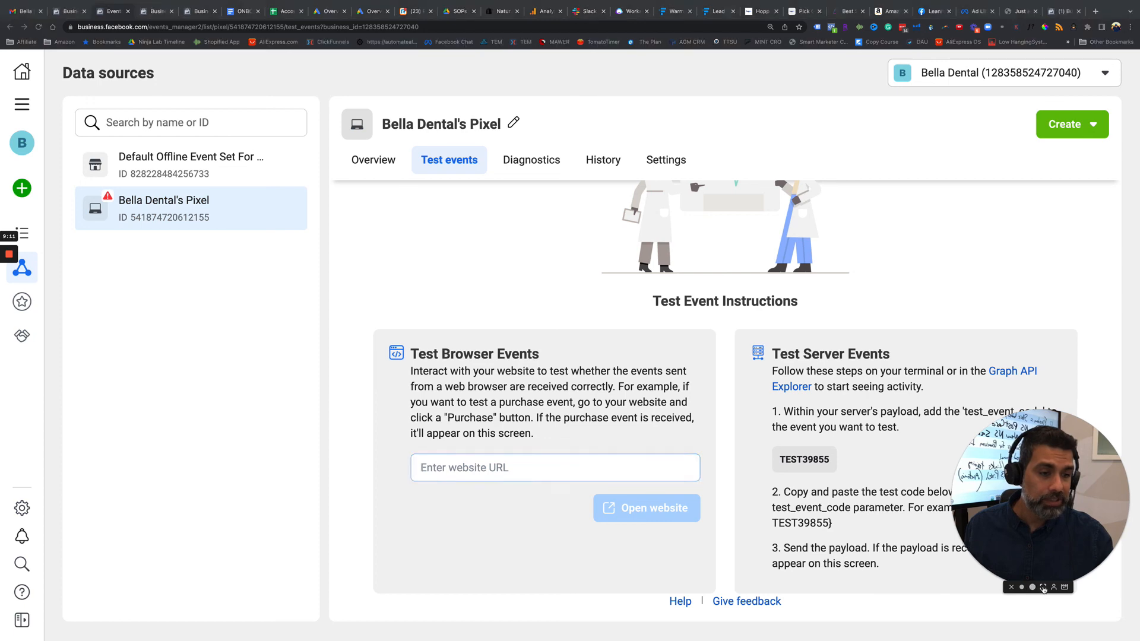
pyautogui.click(1042, 587)
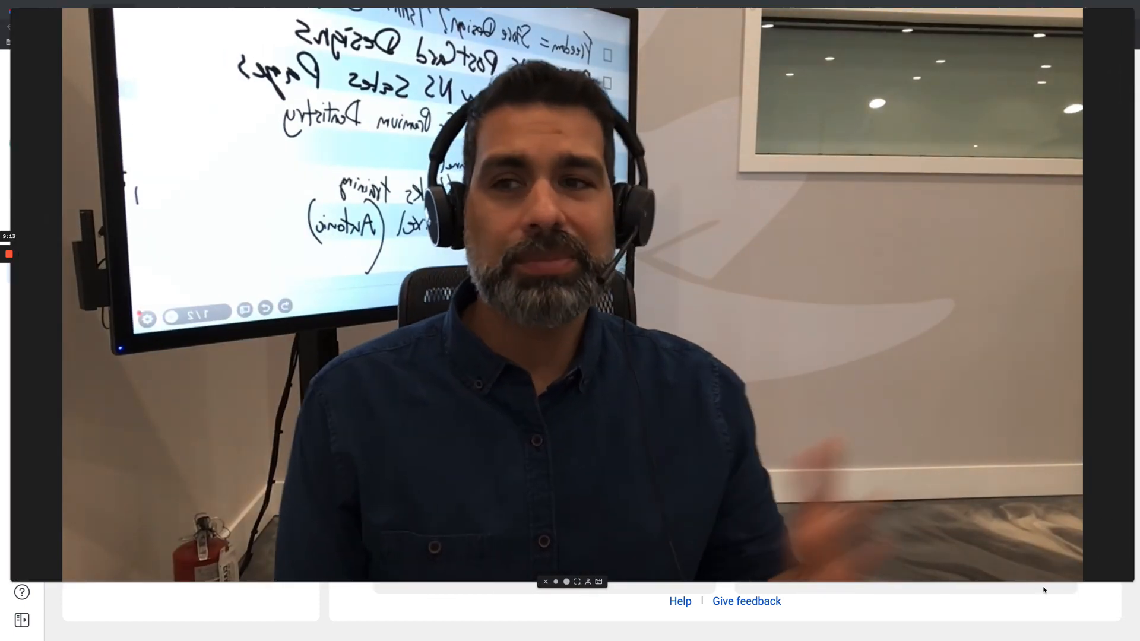